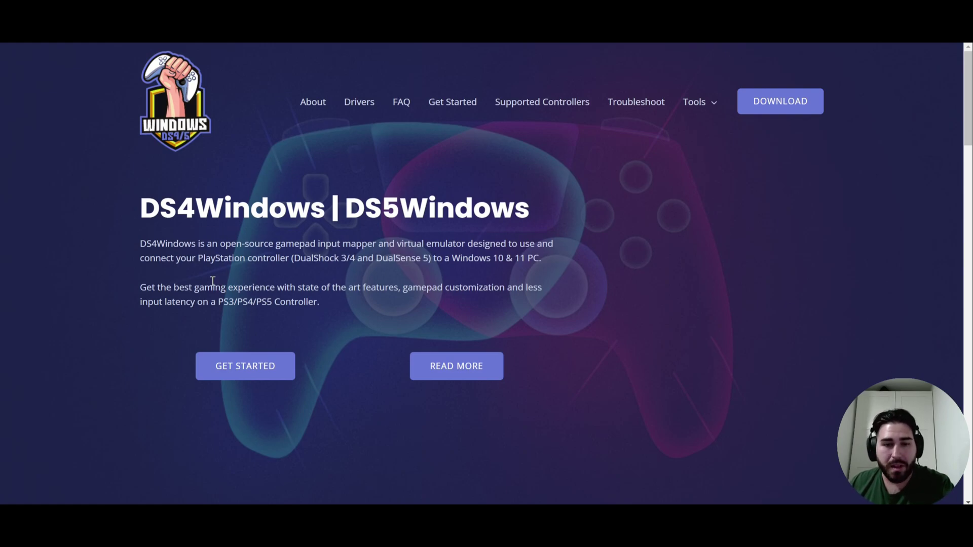
# Step: Review the DS4Windows introduction and proceed to the program's download on its website
pyautogui.moveTo(168, 288); pyautogui.dragTo(314, 303)
pyautogui.click(226, 300)
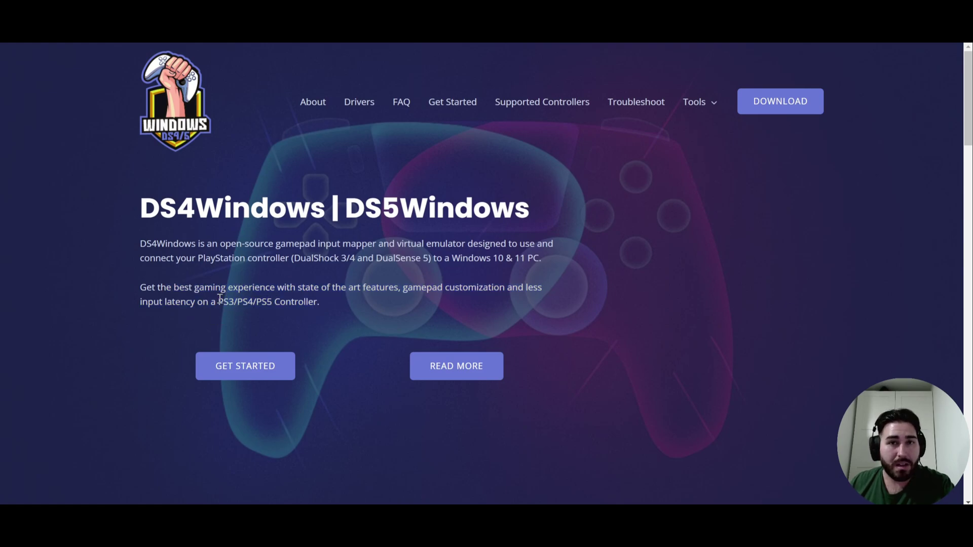
pyautogui.doubleClick(219, 299)
pyautogui.click(243, 300)
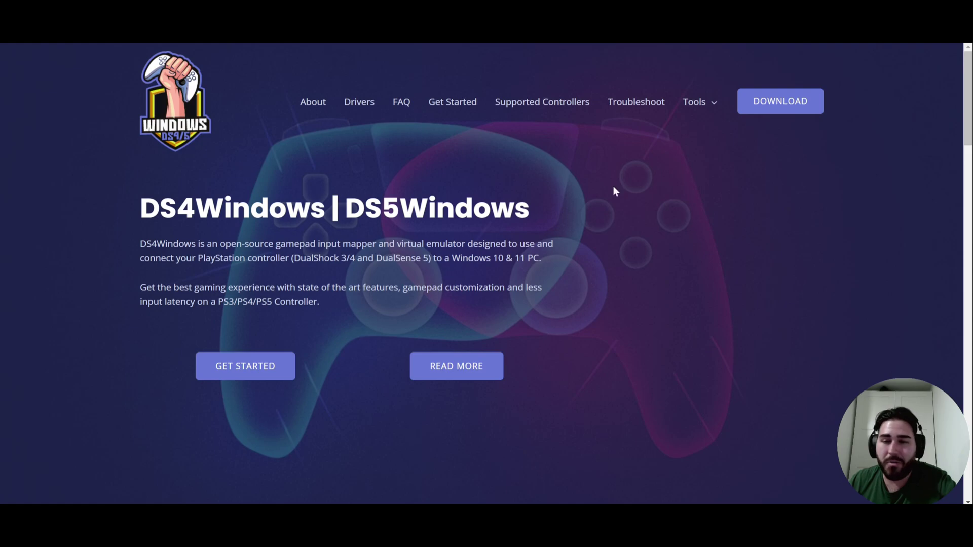
pyautogui.click(784, 101)
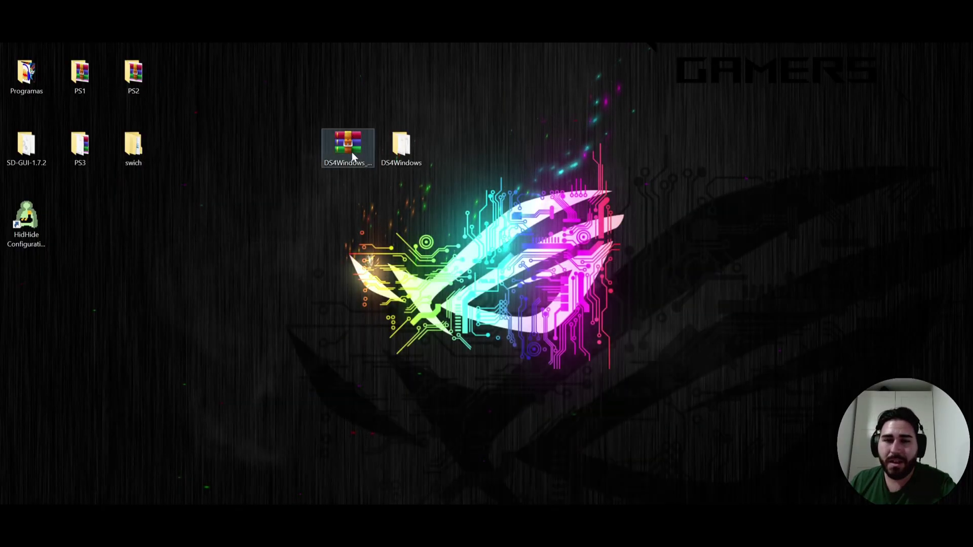
# Step: Inspect the contents of the downloaded DS4Windows zip archive on the desktop, then close it
pyautogui.doubleClick(350, 148)
pyautogui.moveTo(301, 114); pyautogui.dragTo(613, 135)
pyautogui.click(532, 228)
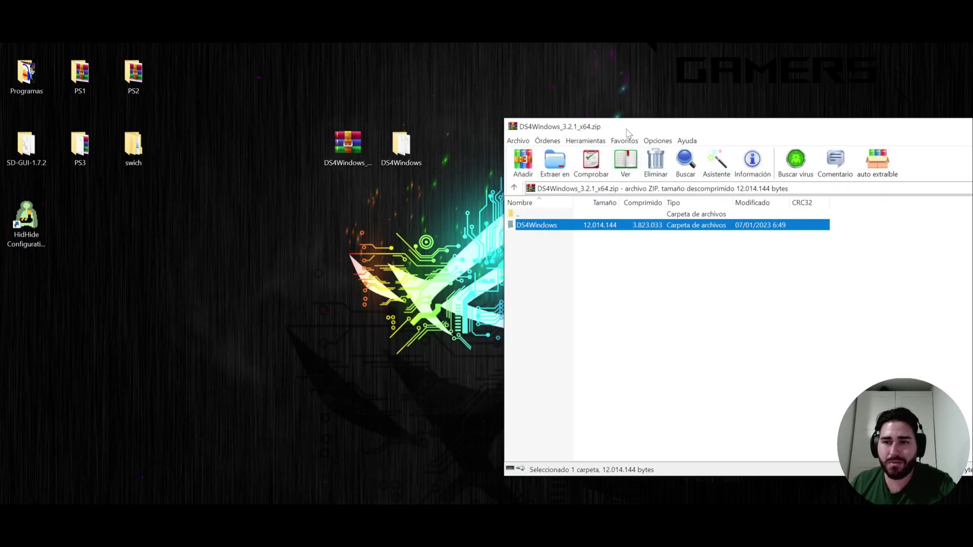
pyautogui.moveTo(624, 129); pyautogui.dragTo(85, 111)
pyautogui.click(673, 108)
# Step: Launch DS4Windows from the extracted DS4Windows folder and choose Appdata as the save location for profiles and settings
pyautogui.doubleClick(401, 143)
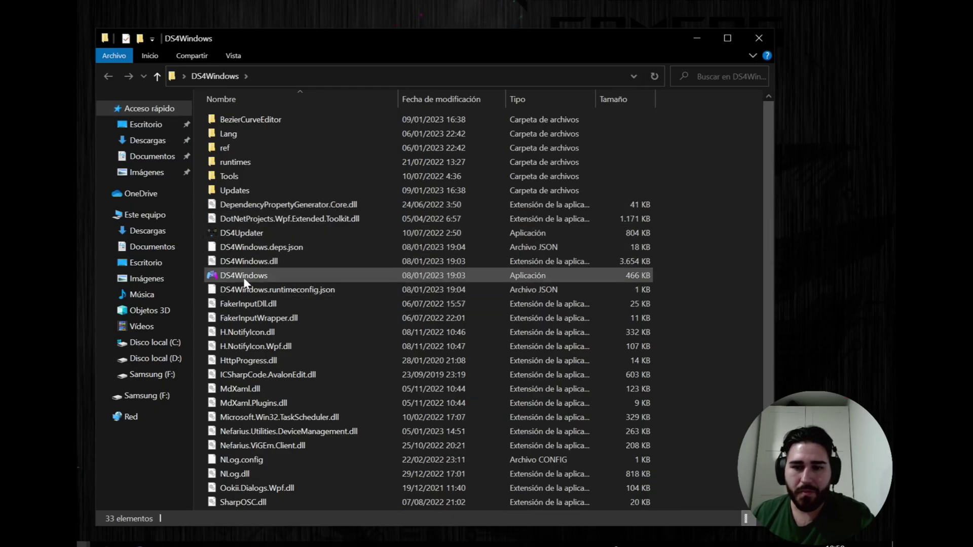
pyautogui.click(243, 278)
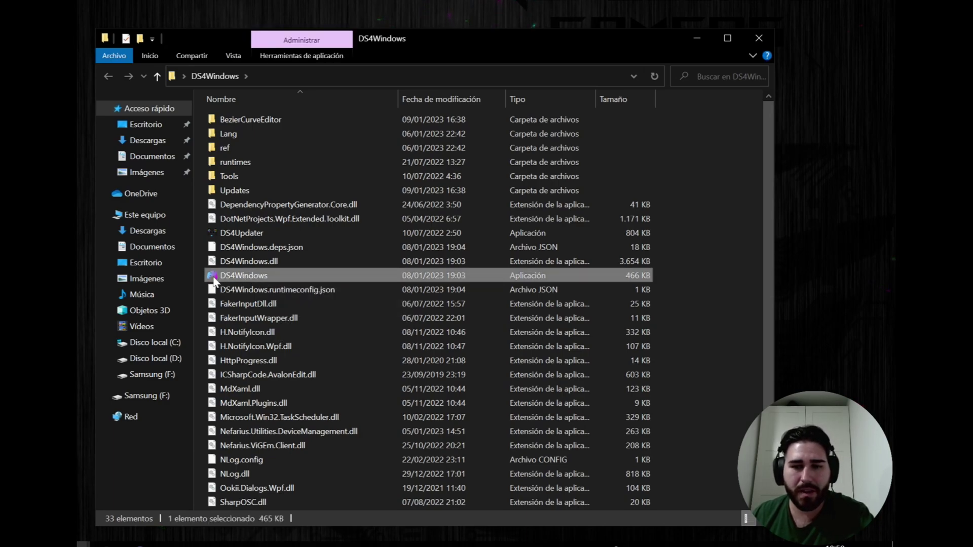
pyautogui.doubleClick(251, 277)
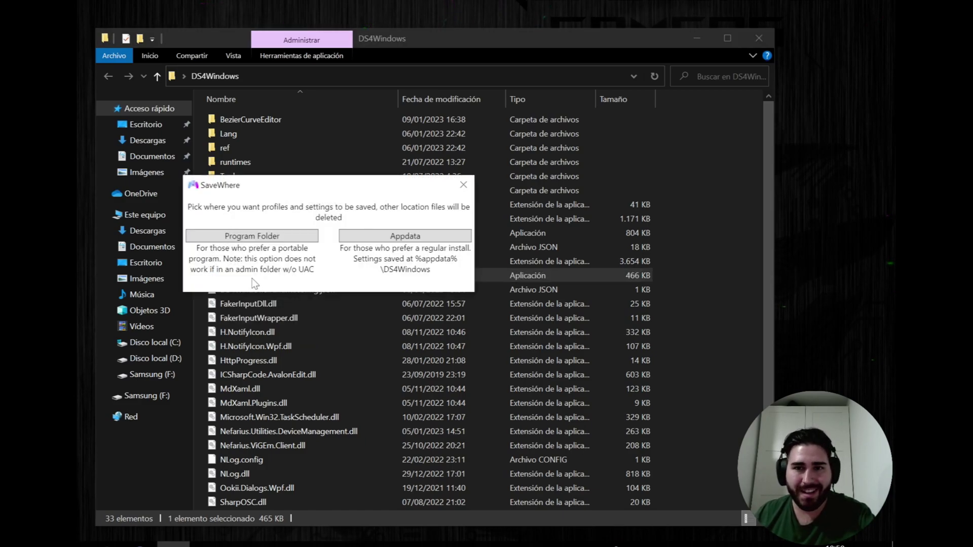
pyautogui.click(398, 237)
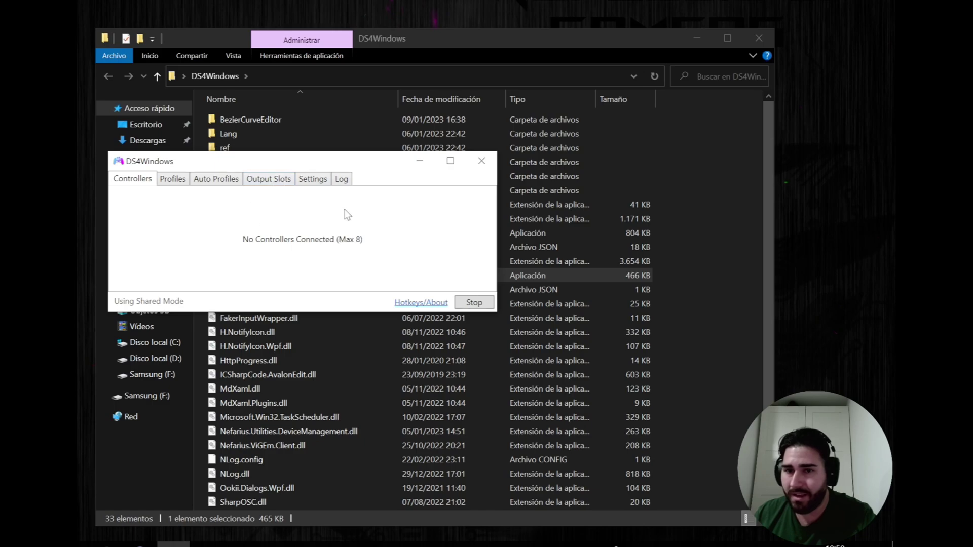
# Step: Open Controller/Driver Setup from the DS4Windows settings and bring its welcome window fully into view
pyautogui.click(313, 180)
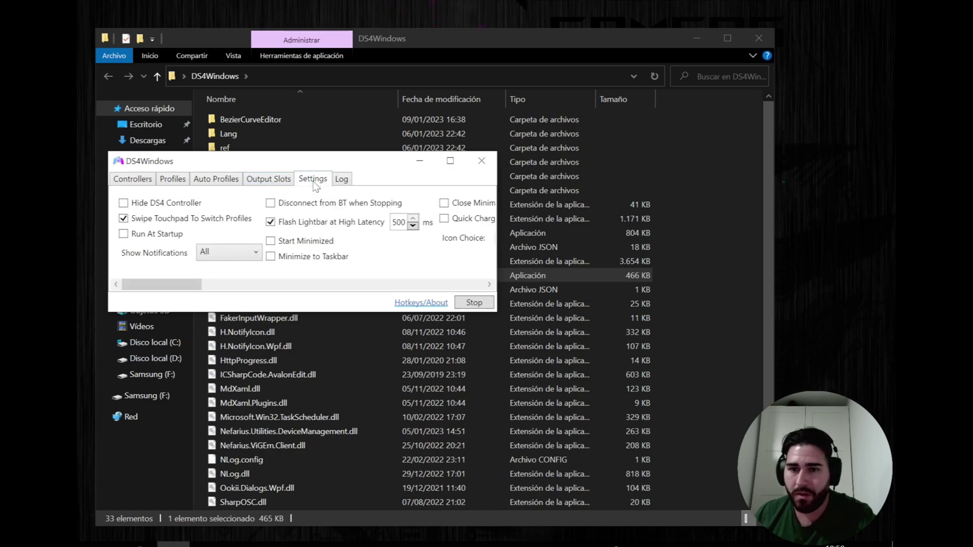
pyautogui.moveTo(145, 285); pyautogui.dragTo(438, 266)
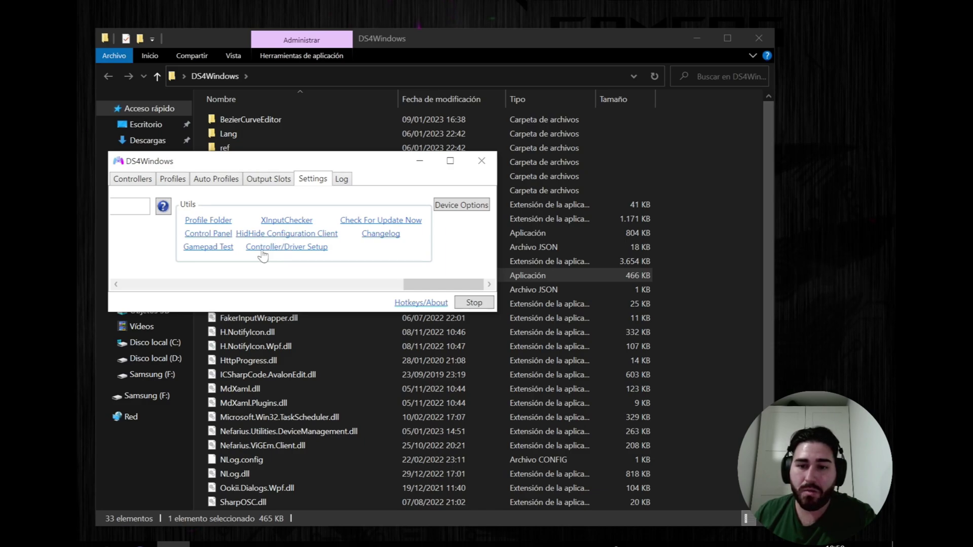
pyautogui.click(282, 249)
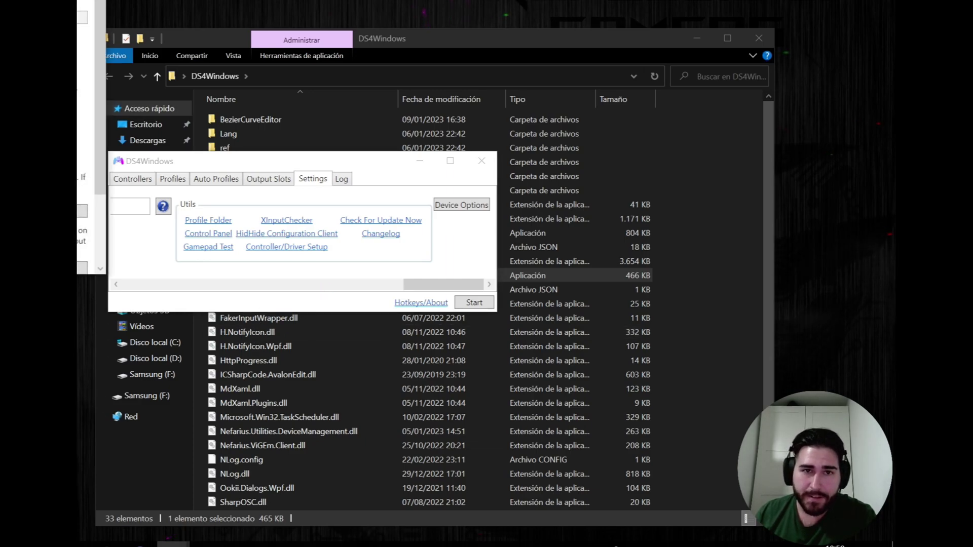
pyautogui.moveTo(81, 6); pyautogui.dragTo(337, 83)
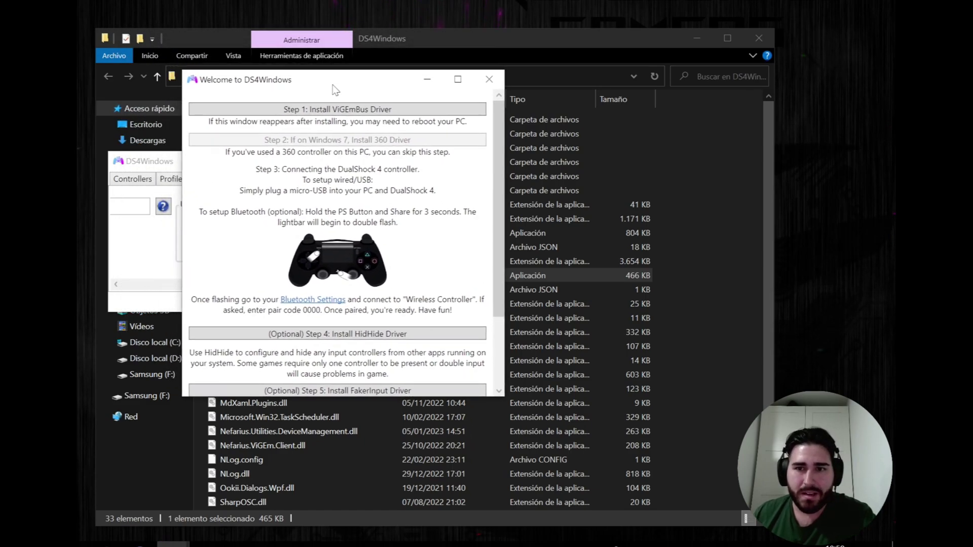
# Step: Run the ViGEmBus driver installer from Step 1, then cancel and exit its setup wizard
pyautogui.click(333, 113)
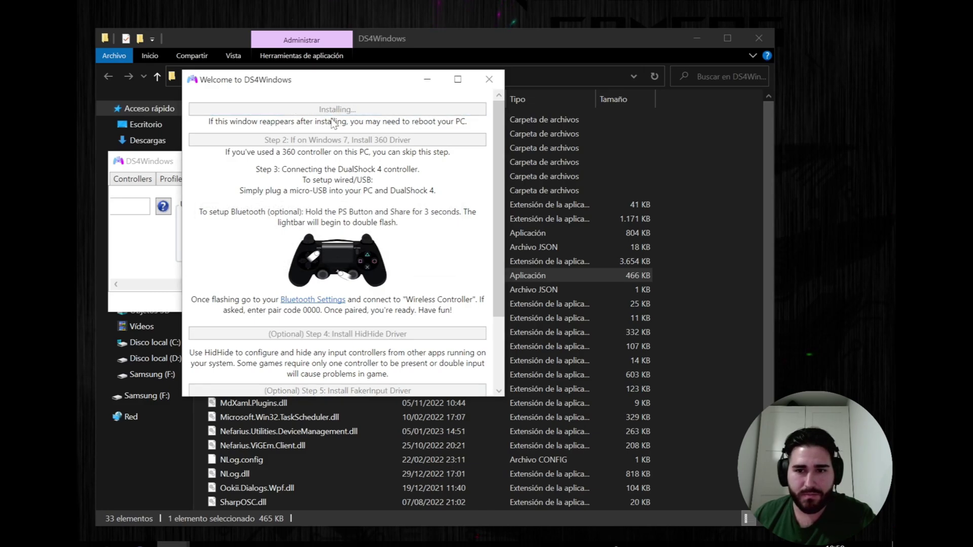
pyautogui.click(394, 348)
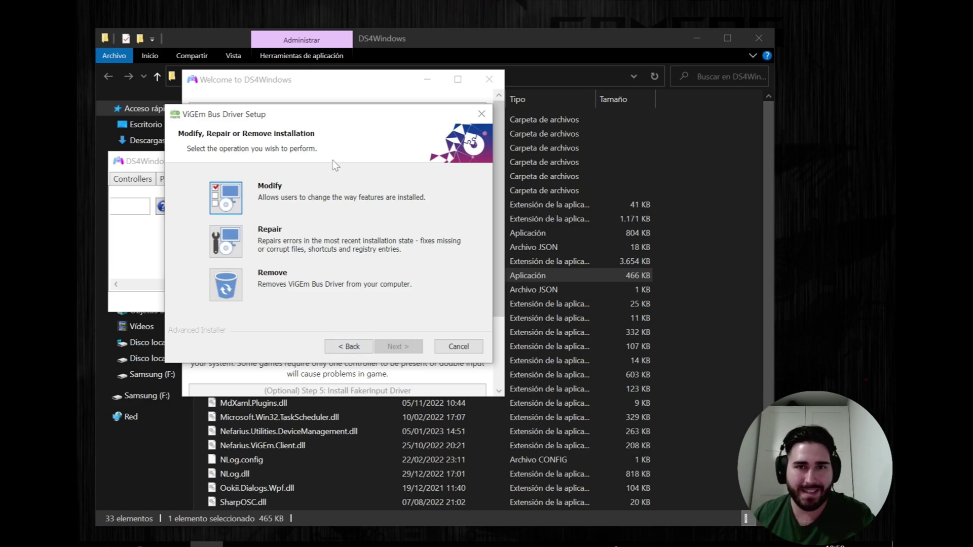
pyautogui.click(462, 349)
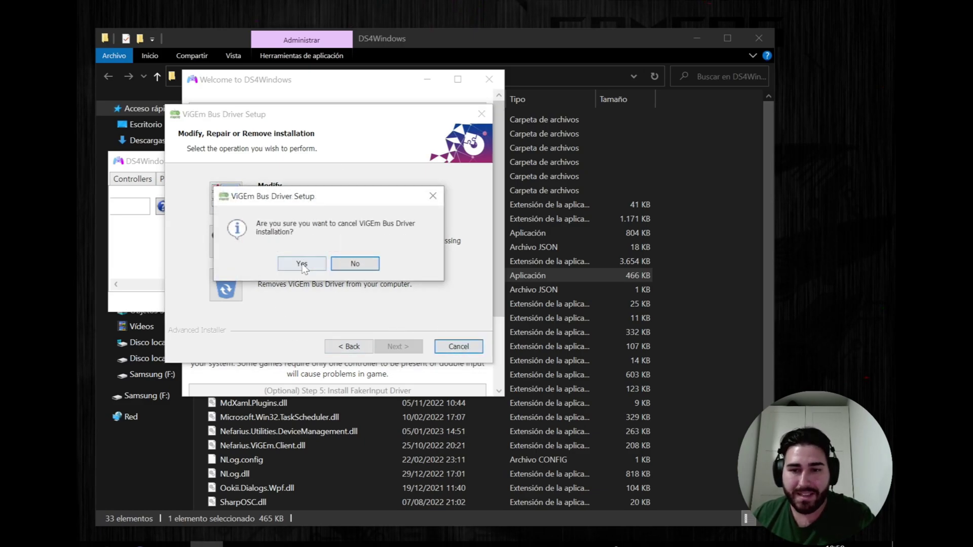
pyautogui.click(307, 263)
pyautogui.click(404, 346)
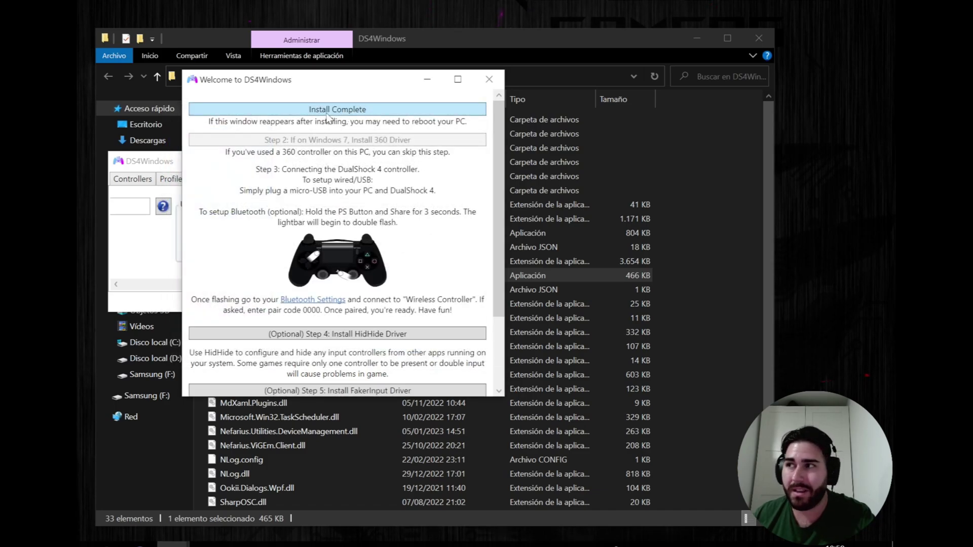
# Step: Run the optional HidHide driver installer from Step 4, then cancel and exit its setup wizard
pyautogui.scroll(-1, 327, 145)
pyautogui.scroll(1, 284, 133)
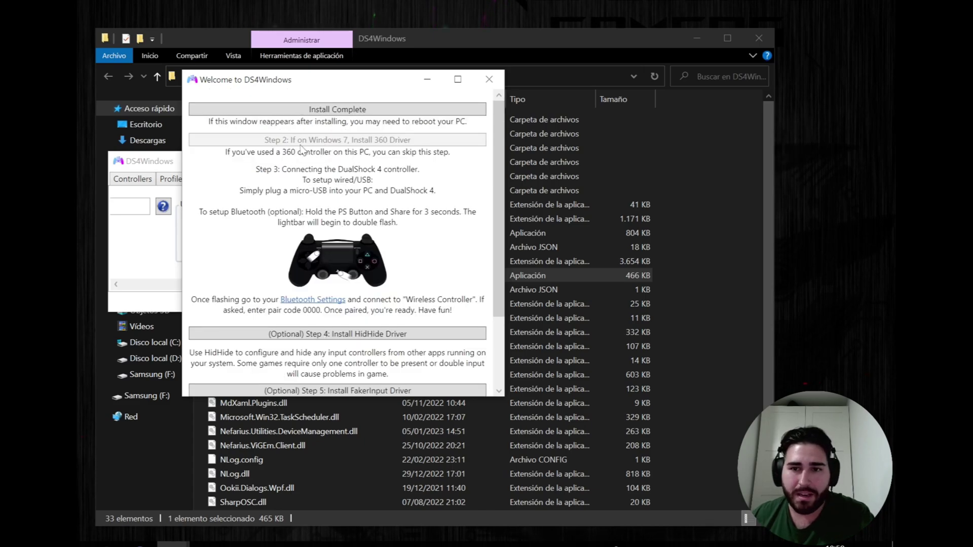
pyautogui.scroll(-3, 337, 172)
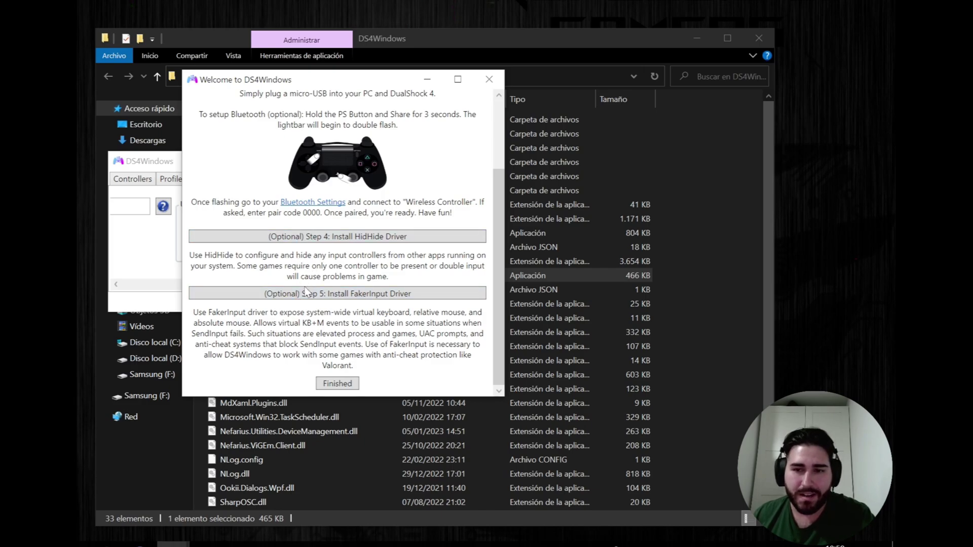
pyautogui.click(292, 239)
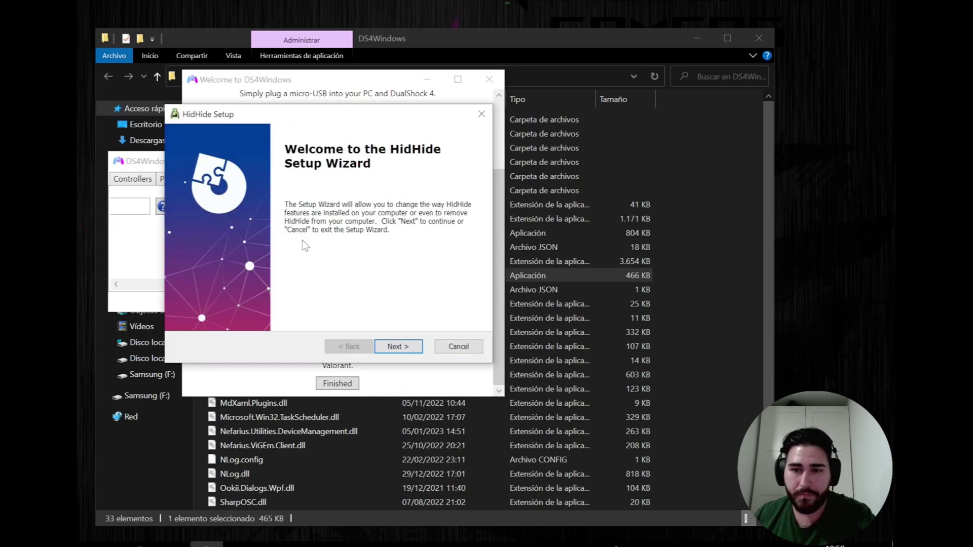
pyautogui.click(408, 348)
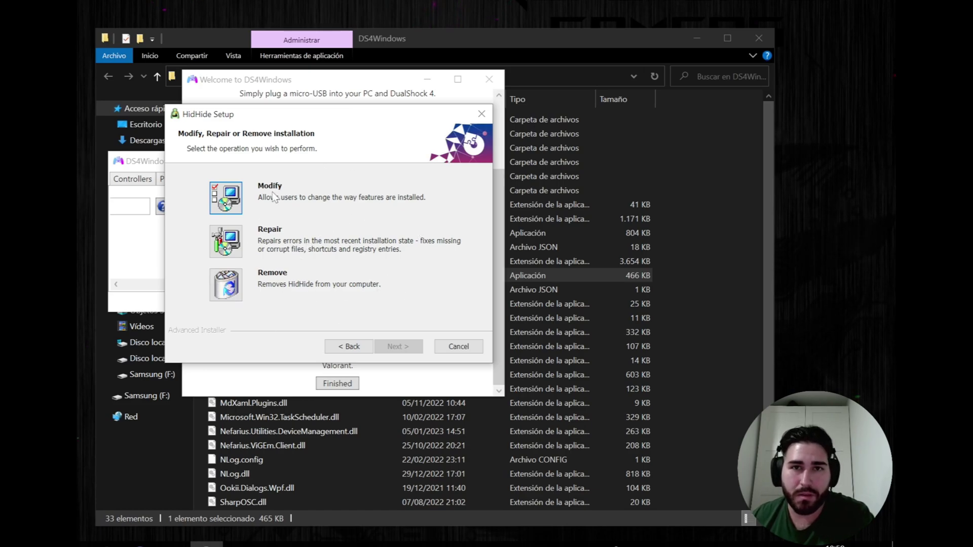
pyautogui.click(458, 346)
pyautogui.click(299, 263)
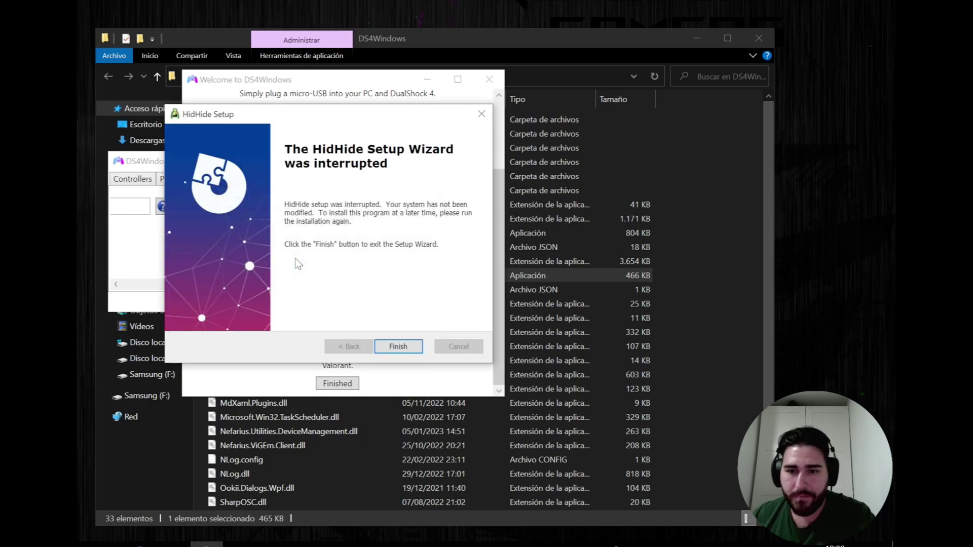
pyautogui.click(397, 346)
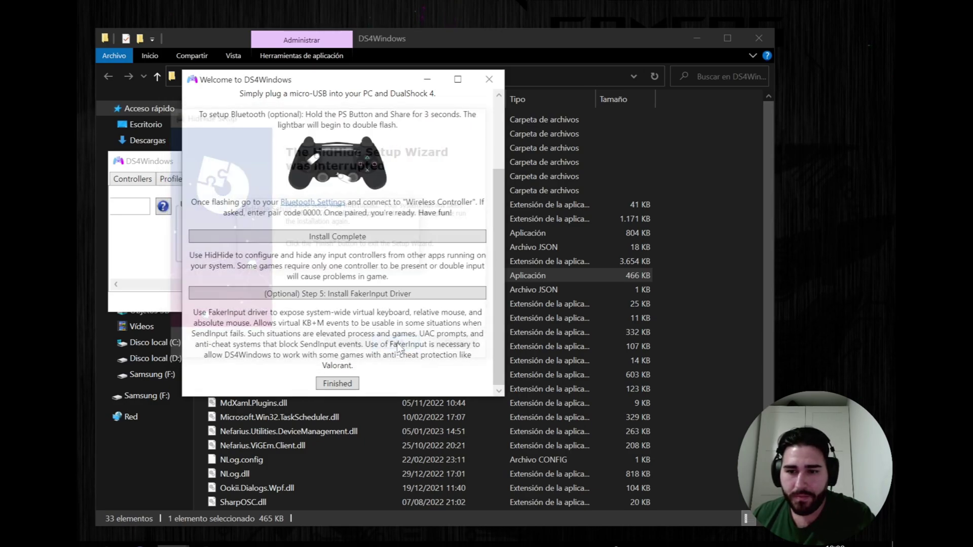
# Step: Install the optional FakerInput driver, accepting its license and the Windows device software request, and finish the driver setup
pyautogui.click(318, 297)
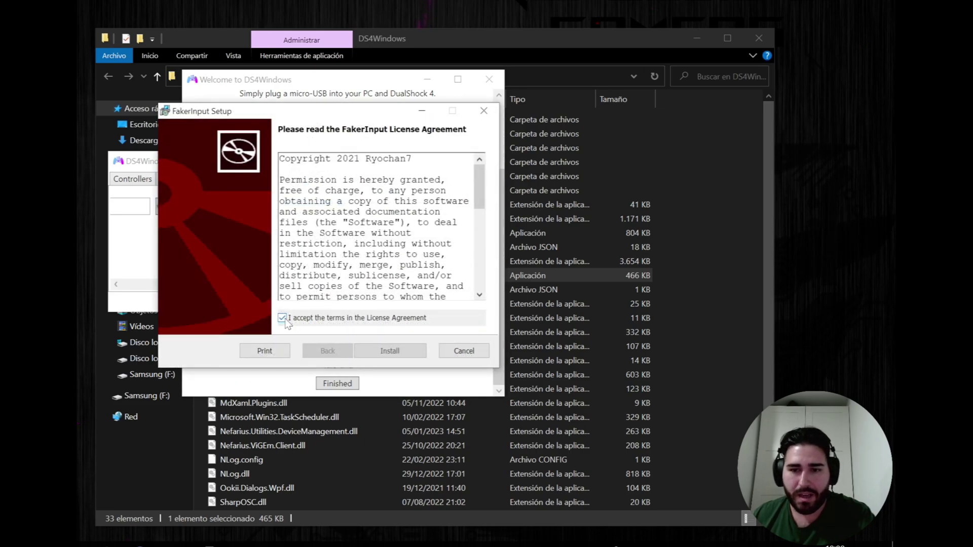
pyautogui.click(387, 350)
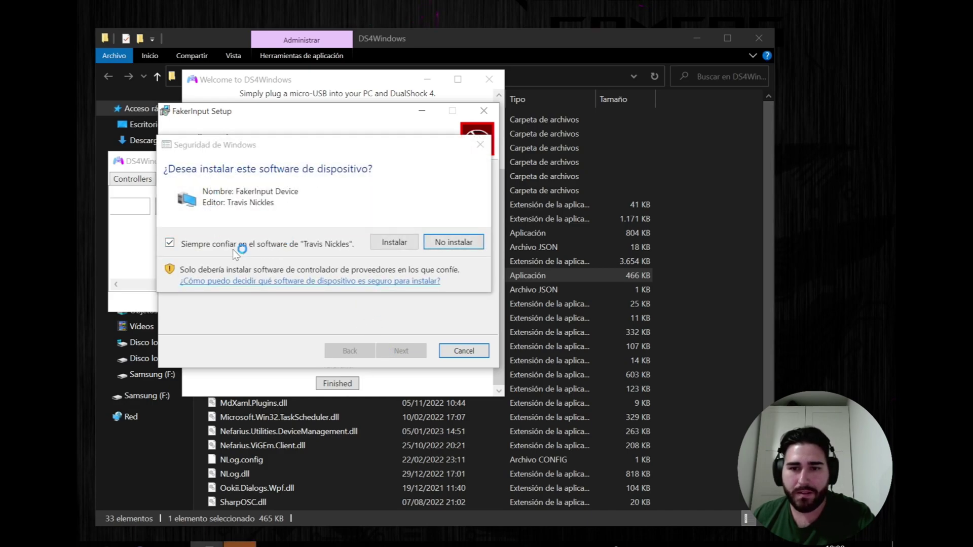
pyautogui.click(387, 243)
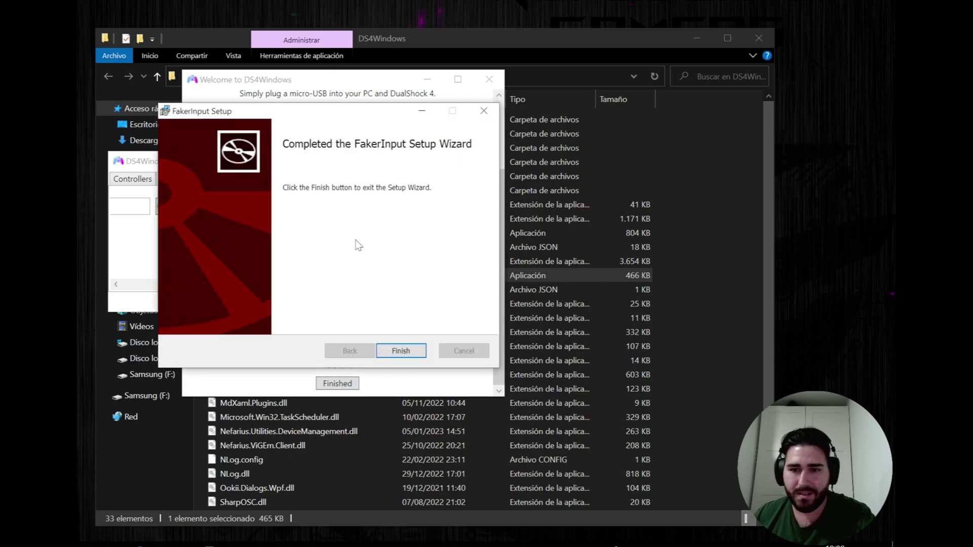
pyautogui.click(402, 350)
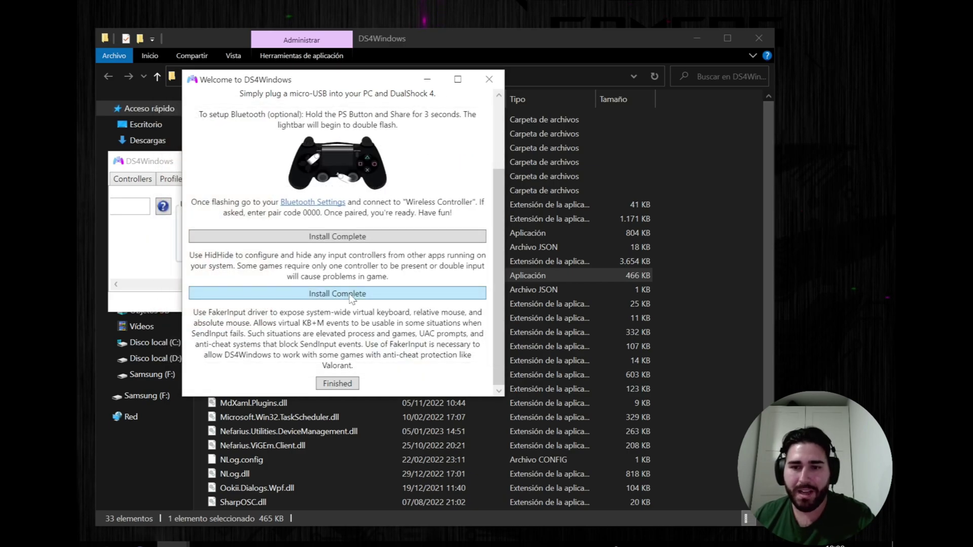
pyautogui.click(326, 381)
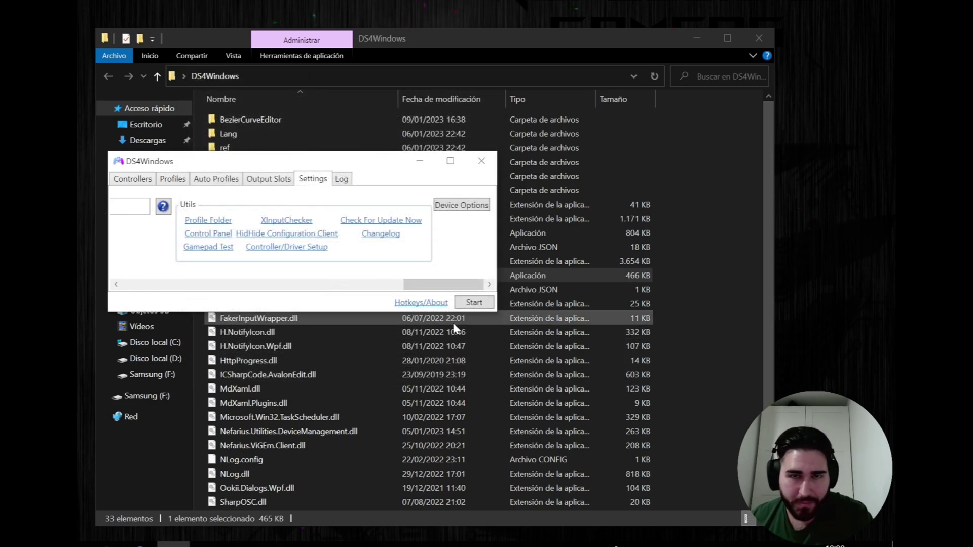
# Step: Return to the DS4Windows controllers list, minimize the program, and restore it from the system tray
pyautogui.moveTo(437, 284); pyautogui.dragTo(90, 254)
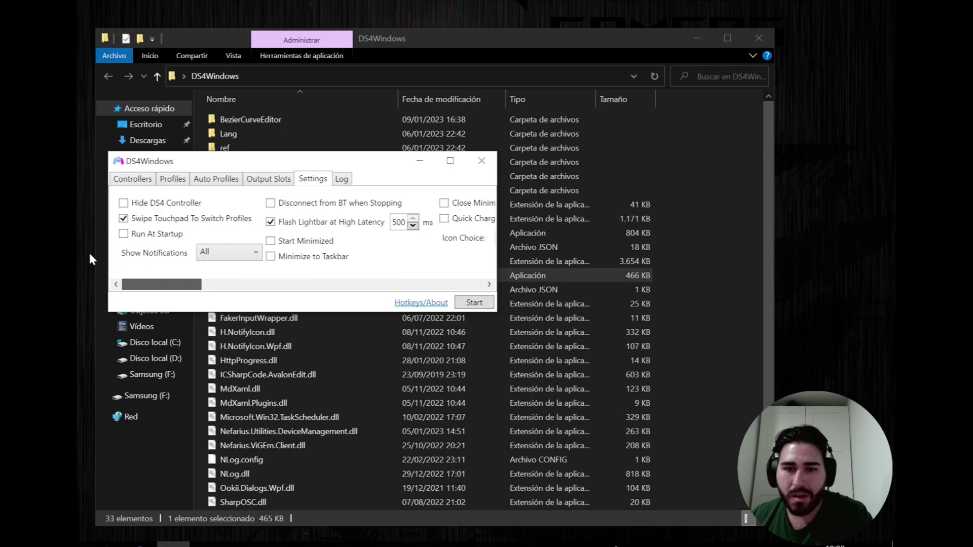
pyautogui.click(133, 179)
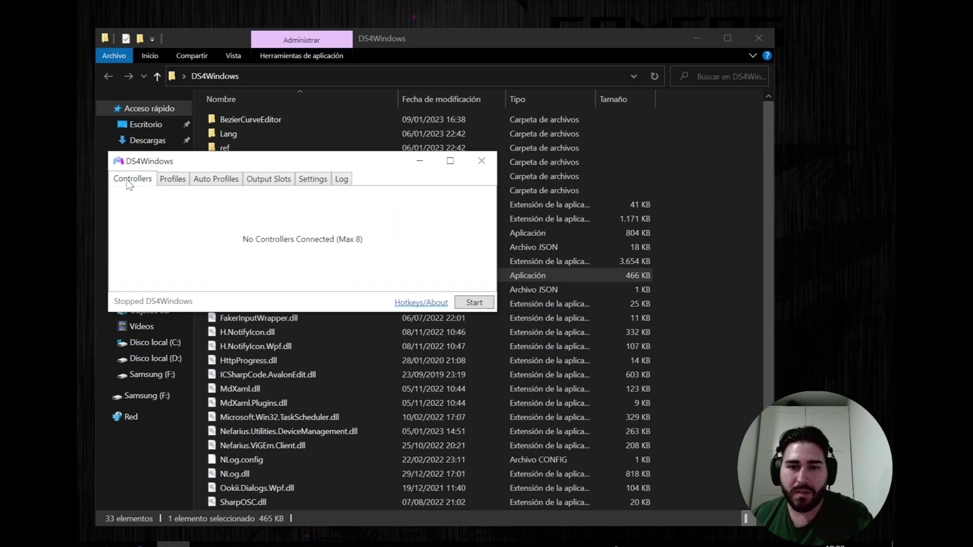
pyautogui.click(422, 162)
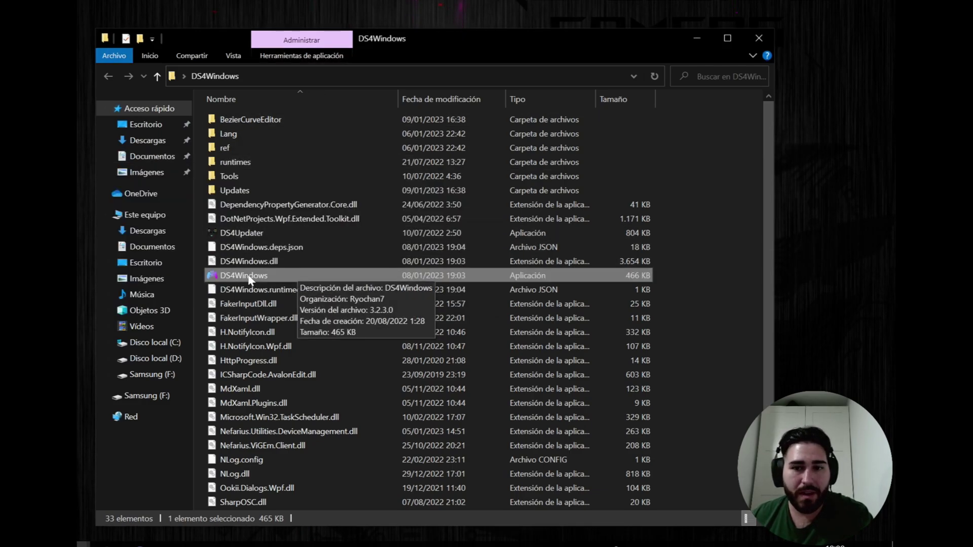
pyautogui.moveTo(129, 543)
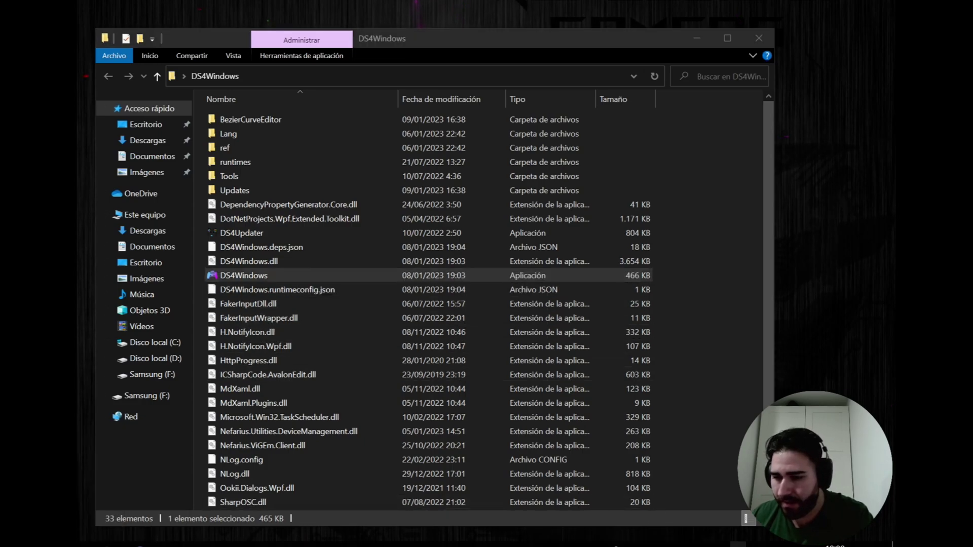
pyautogui.click(738, 544)
pyautogui.click(724, 528)
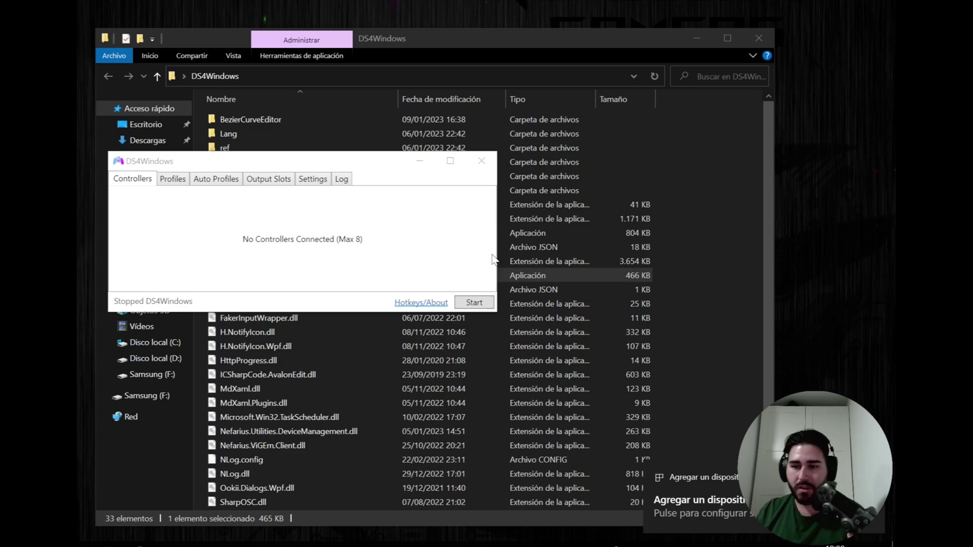
# Step: Start the DS4Windows controller service and stop it again
pyautogui.click(476, 303)
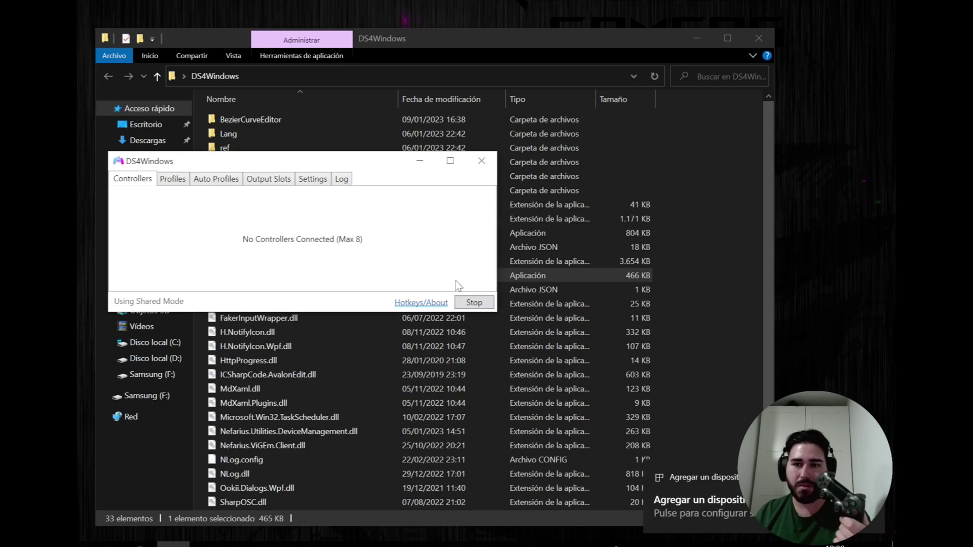
pyautogui.click(475, 304)
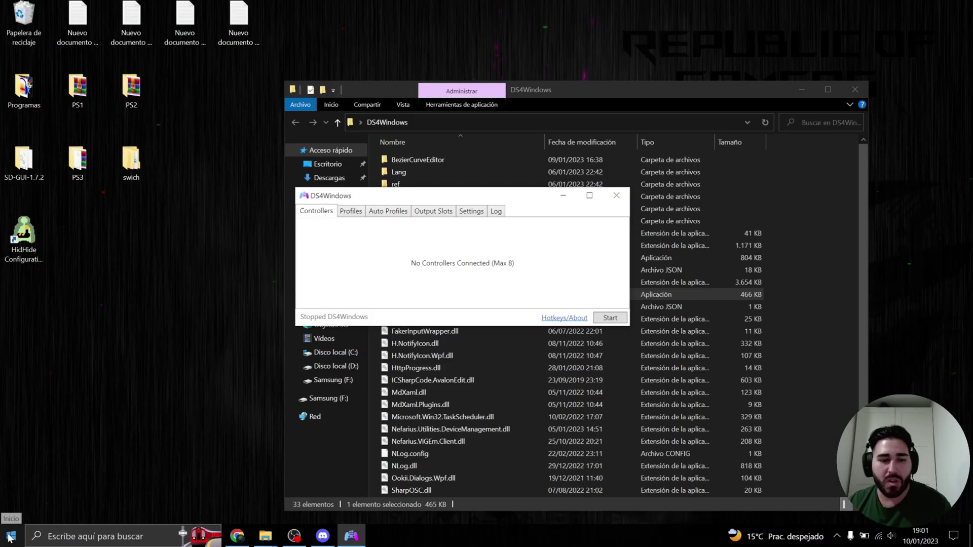
# Step: Add the Wireless Controller as a Bluetooth device in the Windows device settings, then close the settings
pyautogui.click(9, 536)
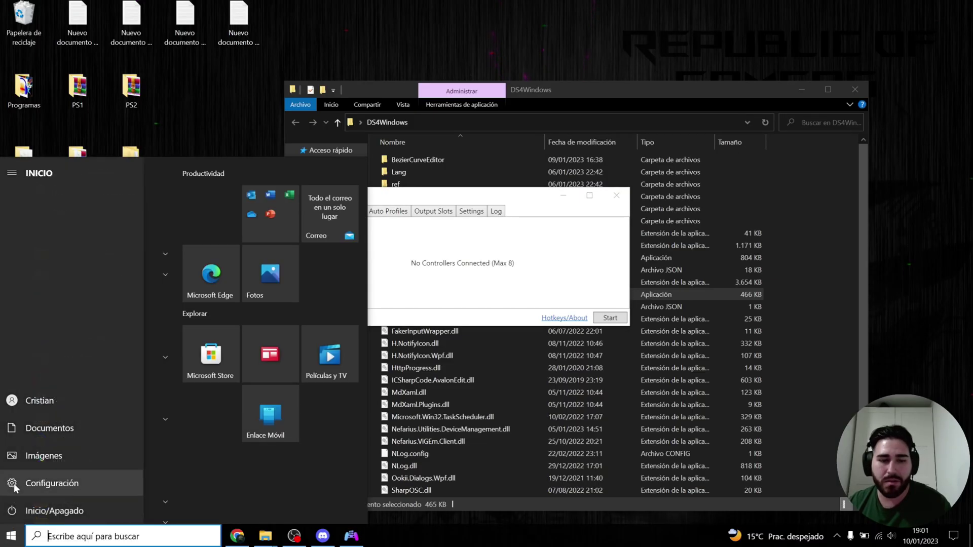
pyautogui.click(23, 484)
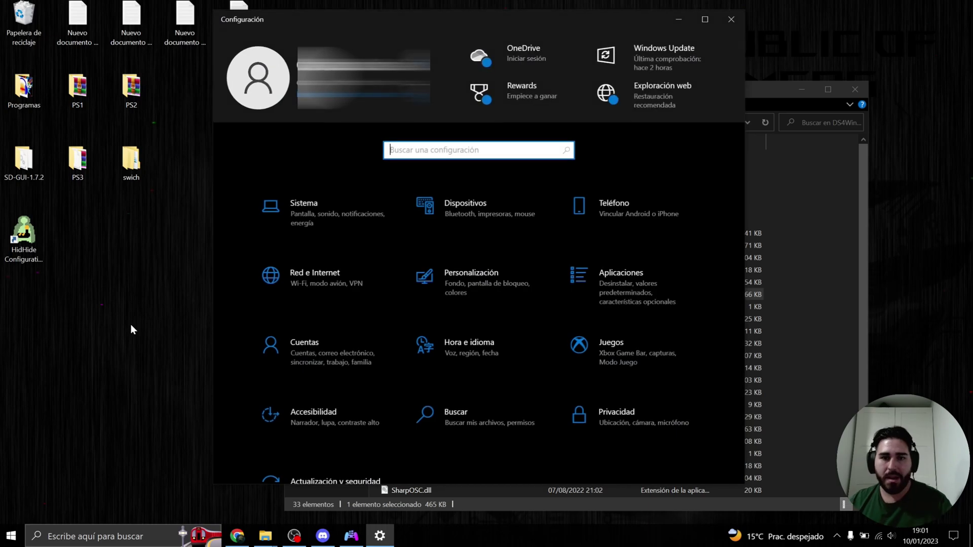
pyautogui.click(475, 209)
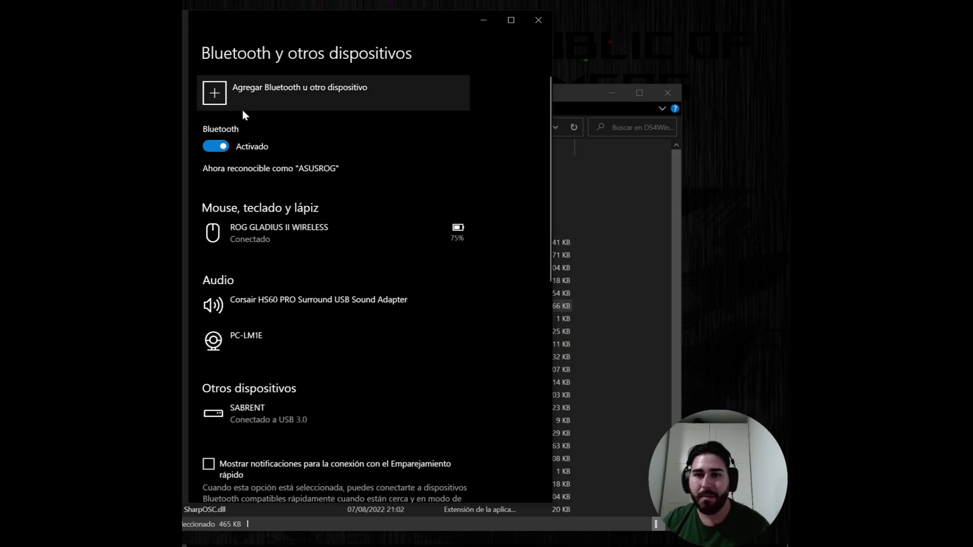
pyautogui.click(255, 103)
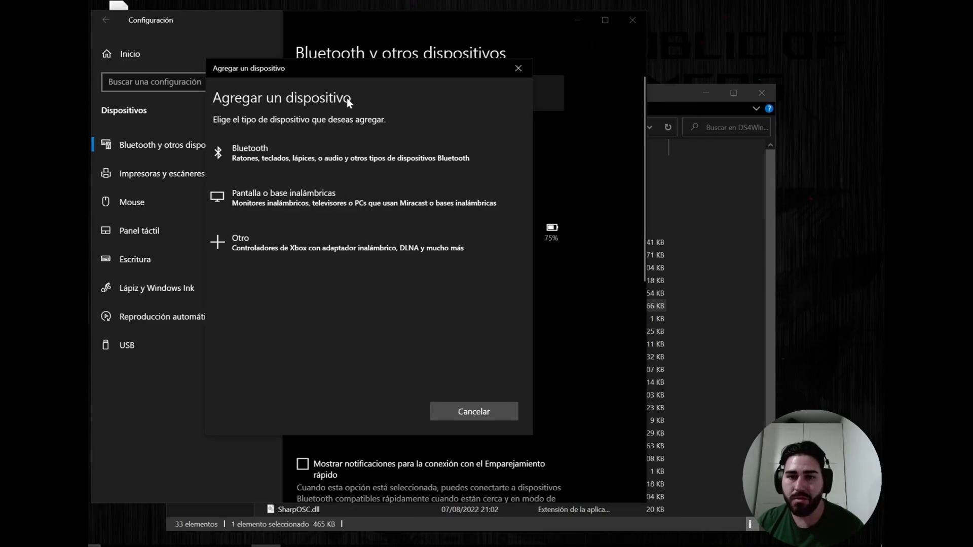
pyautogui.click(278, 156)
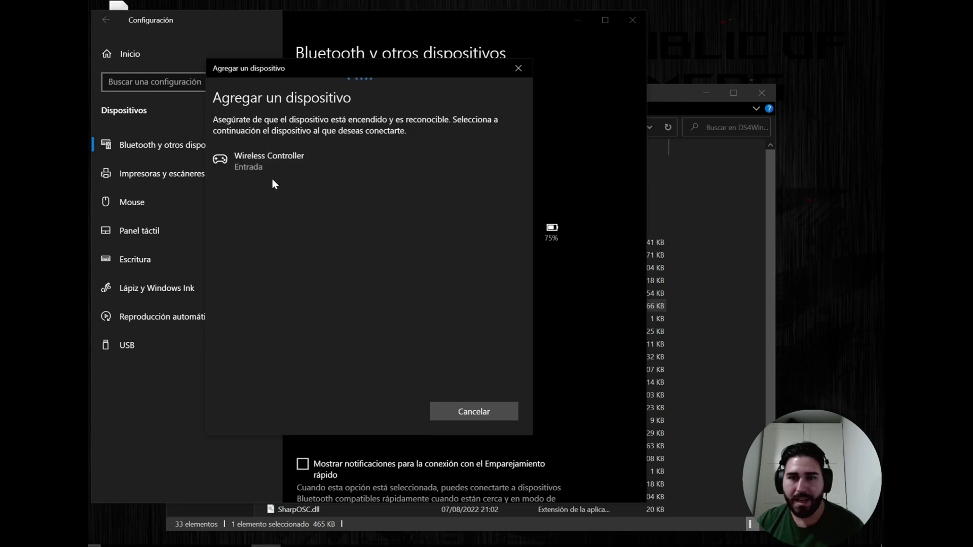
pyautogui.click(280, 166)
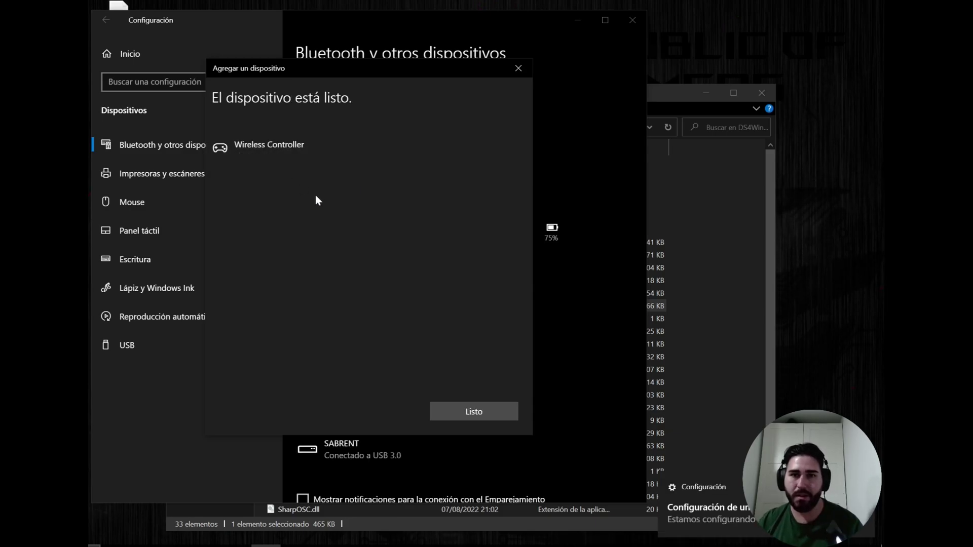
pyautogui.click(467, 408)
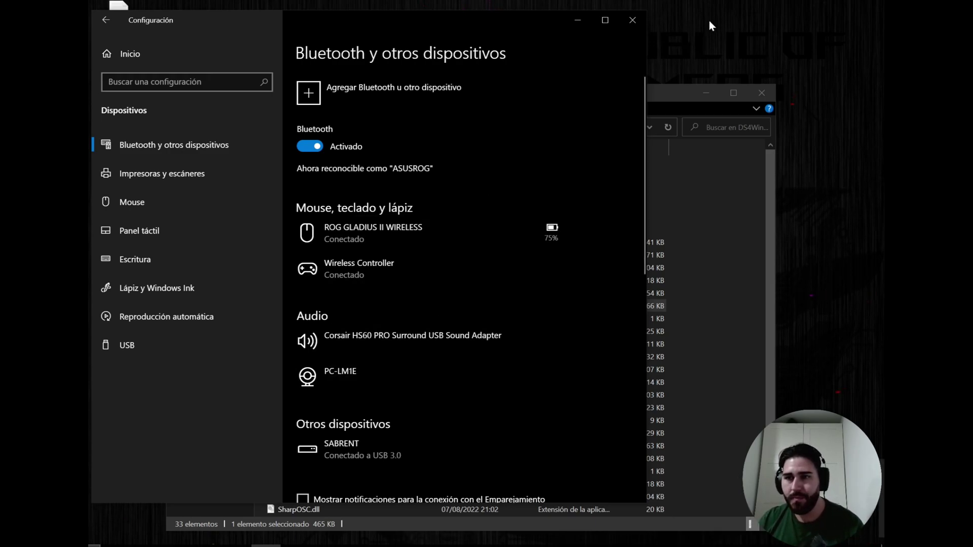
pyautogui.click(632, 20)
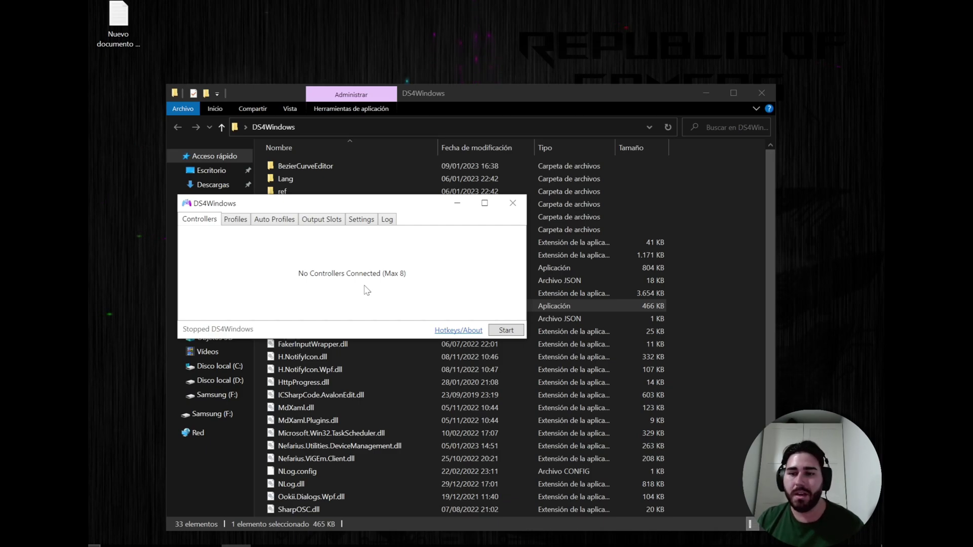
# Step: Start the DS4Windows controller service and open the program's settings
pyautogui.click(506, 331)
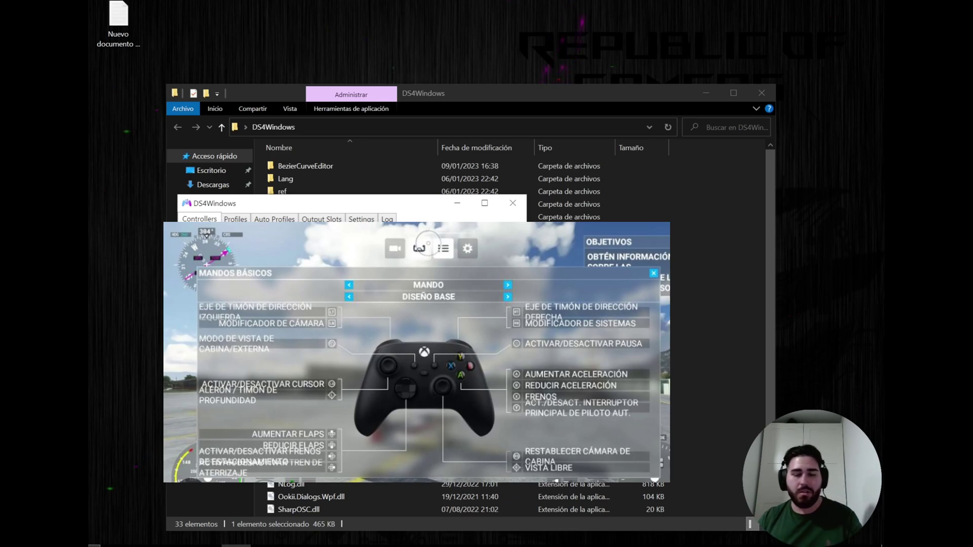
pyautogui.click(355, 221)
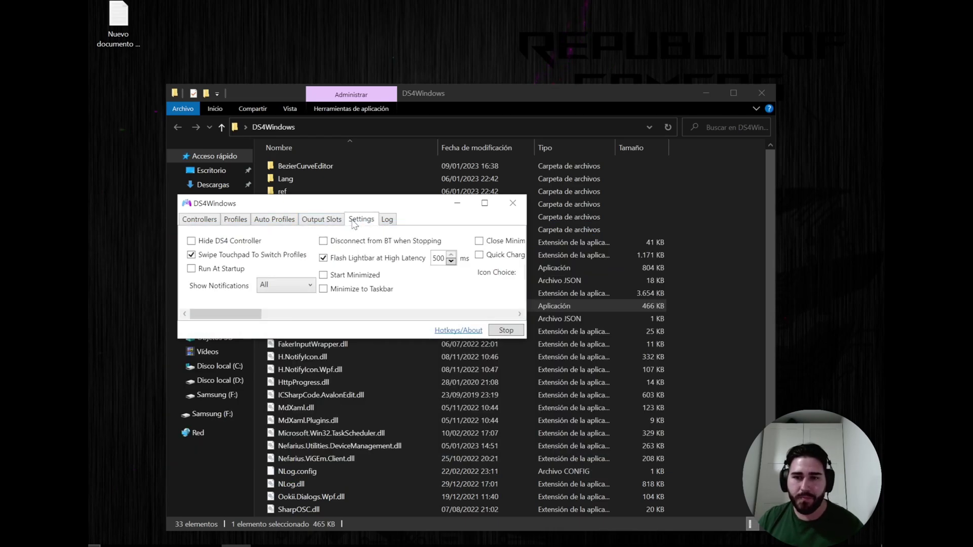
# Step: Create a new controller profile from the Gamepad preset with DualShock 4 as the output controller
pyautogui.click(241, 222)
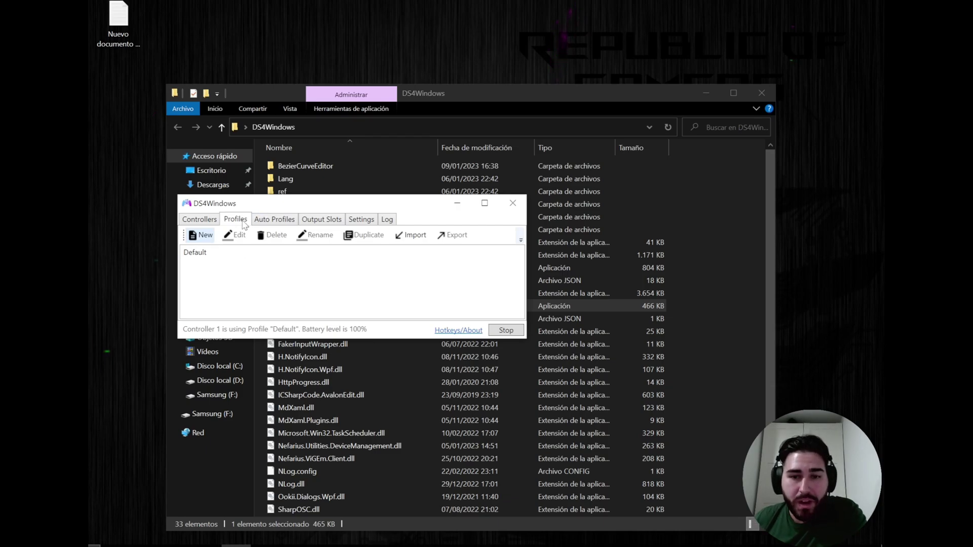
pyautogui.click(201, 236)
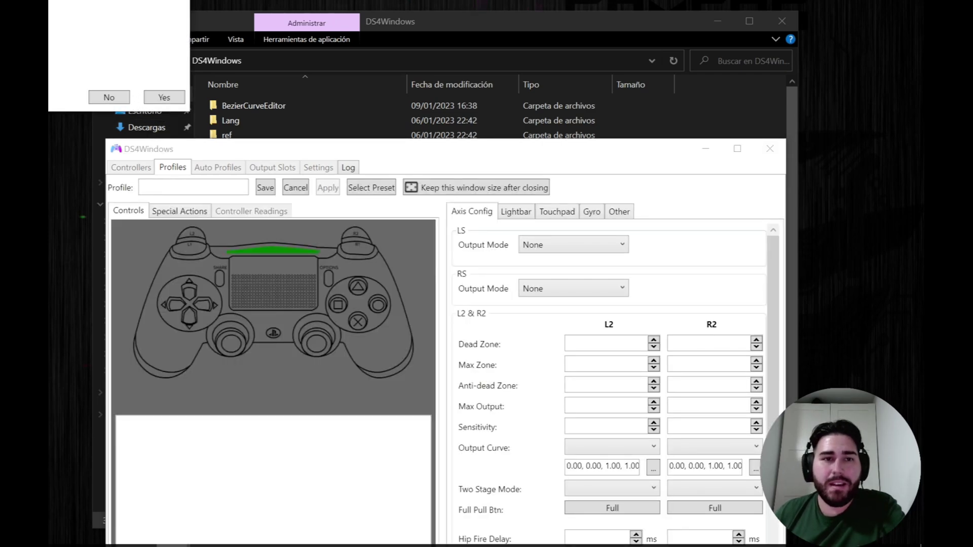
pyautogui.moveTo(197, 5); pyautogui.dragTo(223, 145)
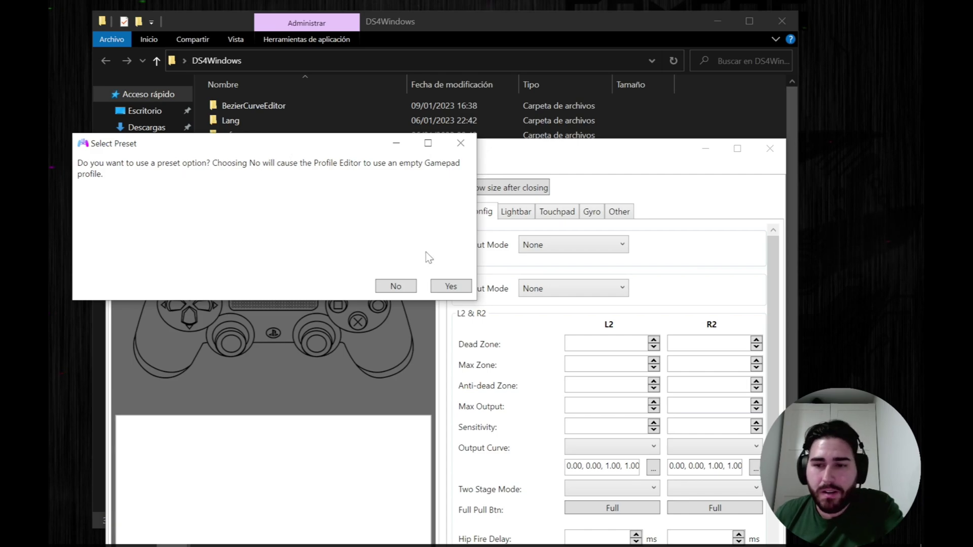
pyautogui.click(451, 287)
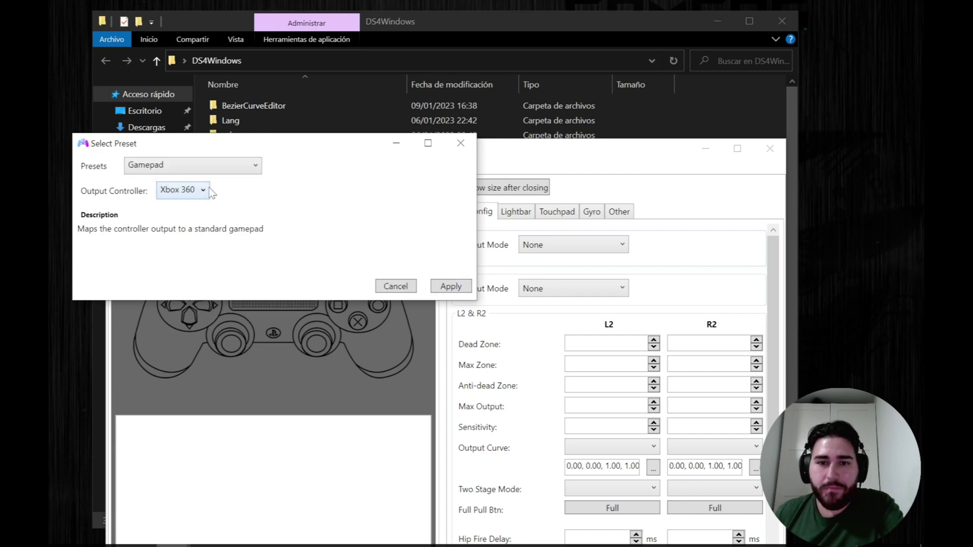
pyautogui.click(180, 167)
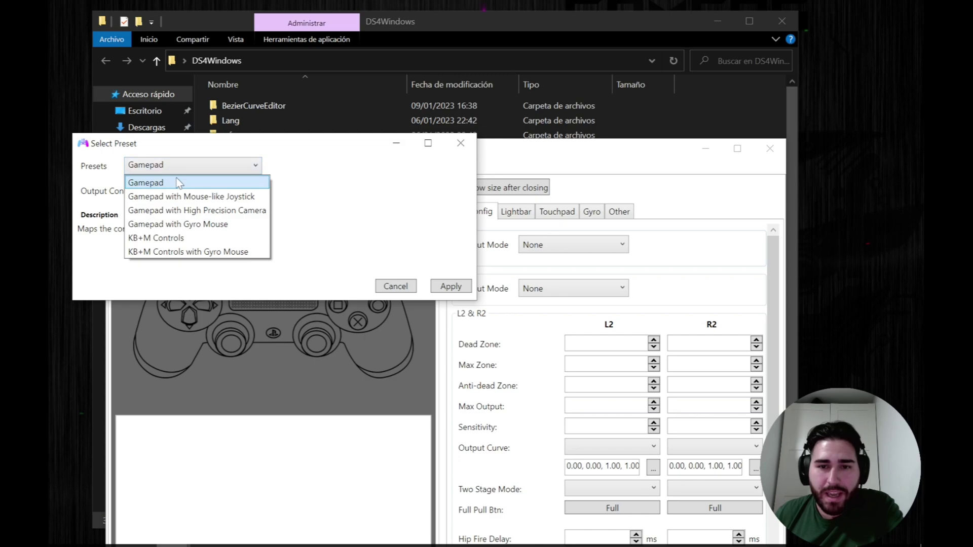
pyautogui.click(171, 183)
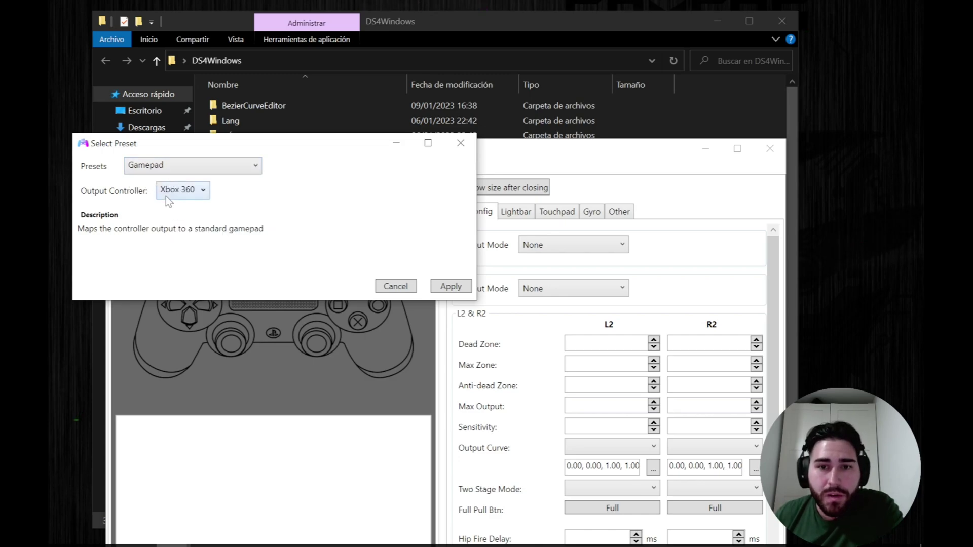
pyautogui.click(194, 195)
pyautogui.click(182, 222)
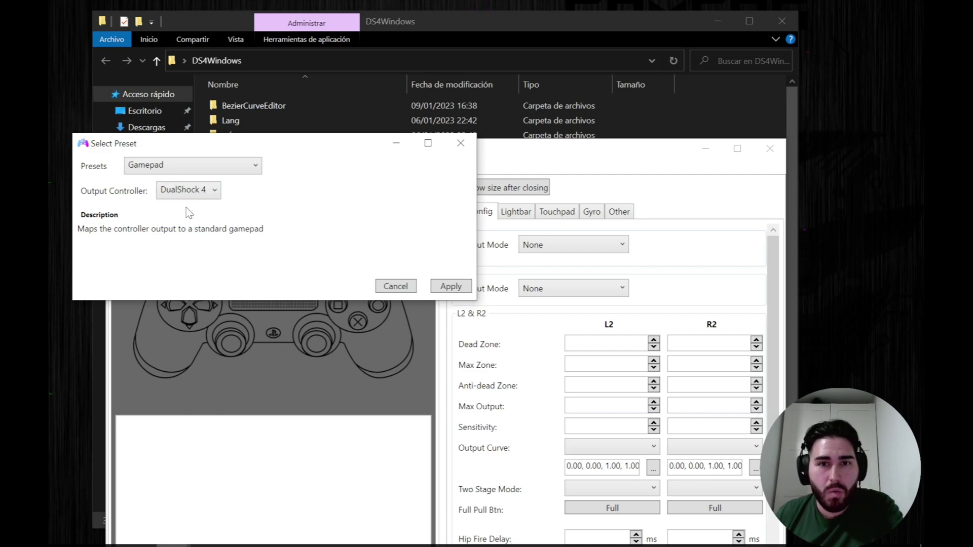
pyautogui.click(451, 287)
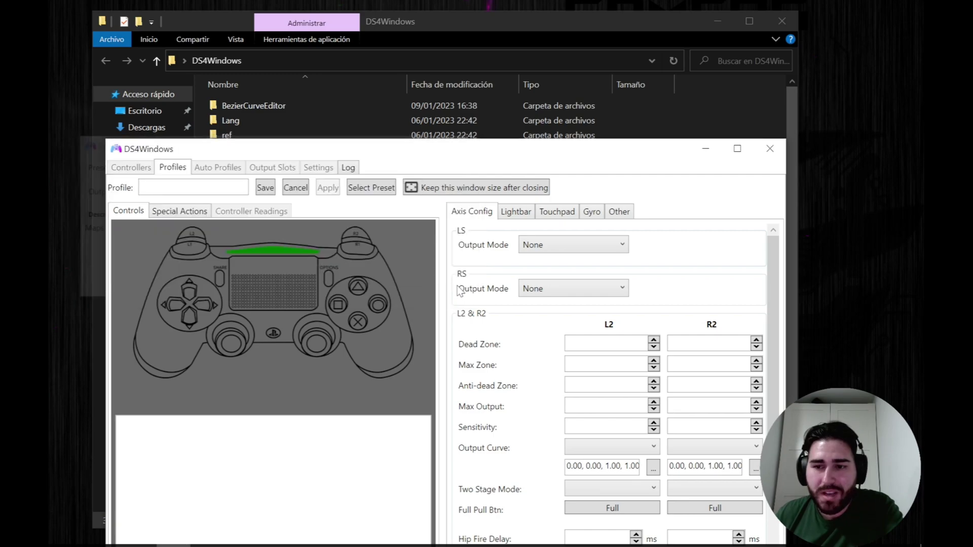
# Step: Review the new profile's axis, lightbar, touchpad, gyro and other options, including the emulated controller type
pyautogui.moveTo(417, 154); pyautogui.dragTo(299, 66)
pyautogui.moveTo(666, 193); pyautogui.dragTo(664, 420)
pyautogui.click(418, 131)
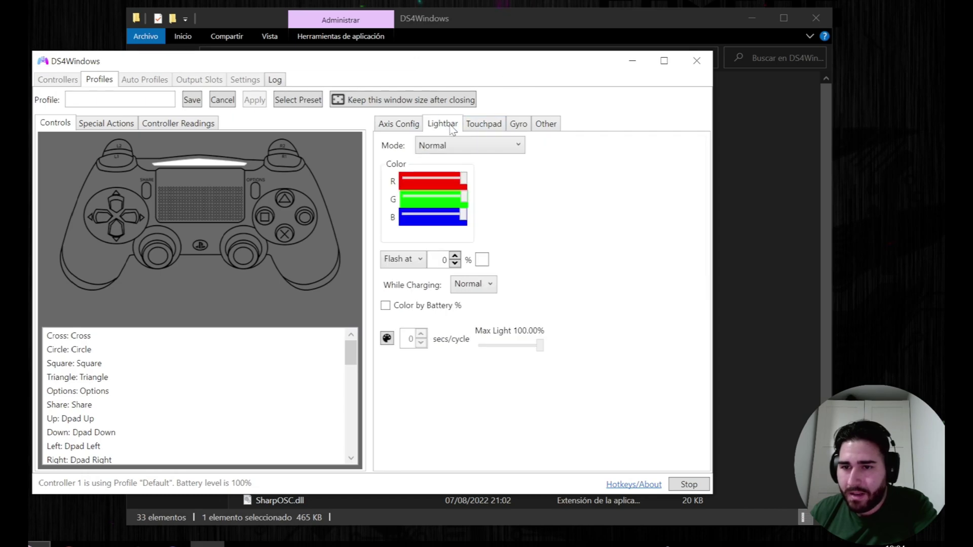
pyautogui.click(482, 124)
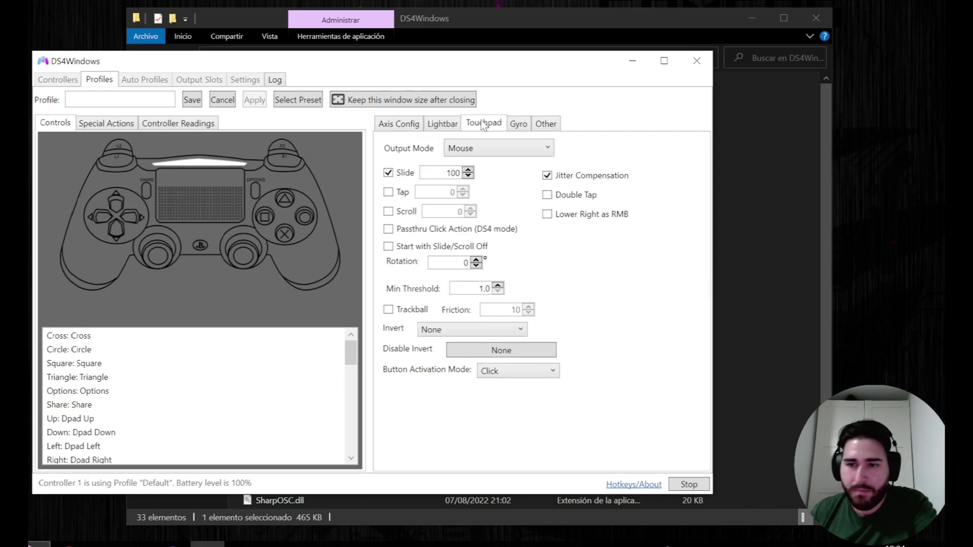
pyautogui.click(517, 124)
pyautogui.scroll(-3, 707, 187)
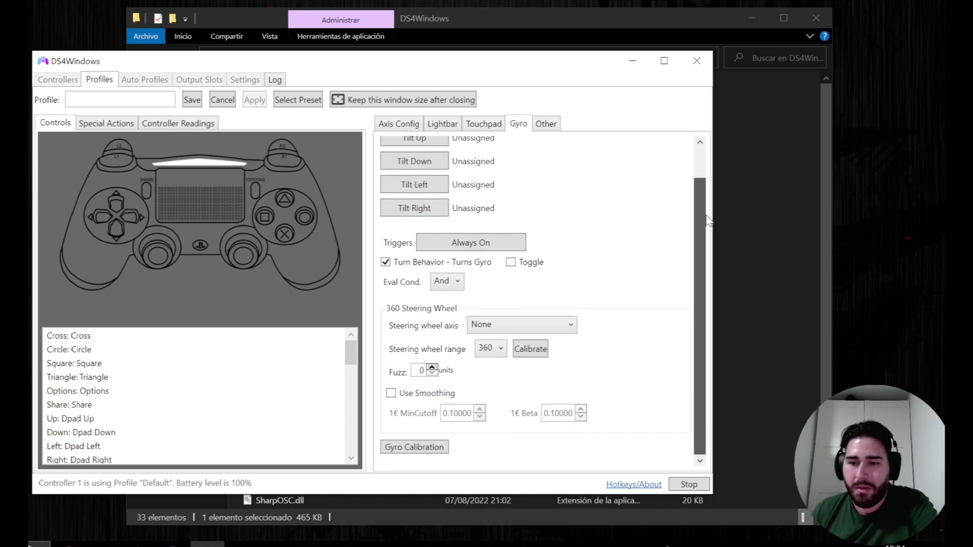
pyautogui.scroll(3, 708, 186)
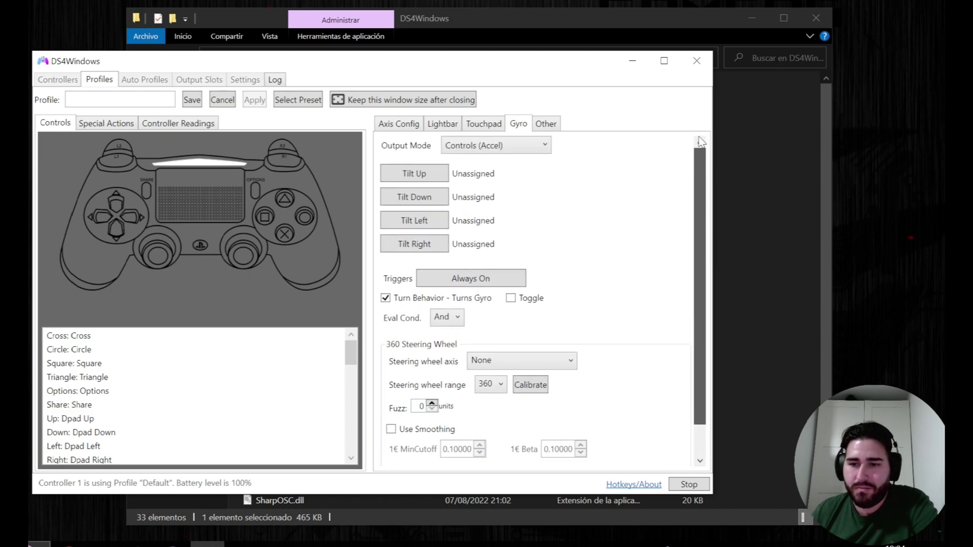
pyautogui.click(547, 125)
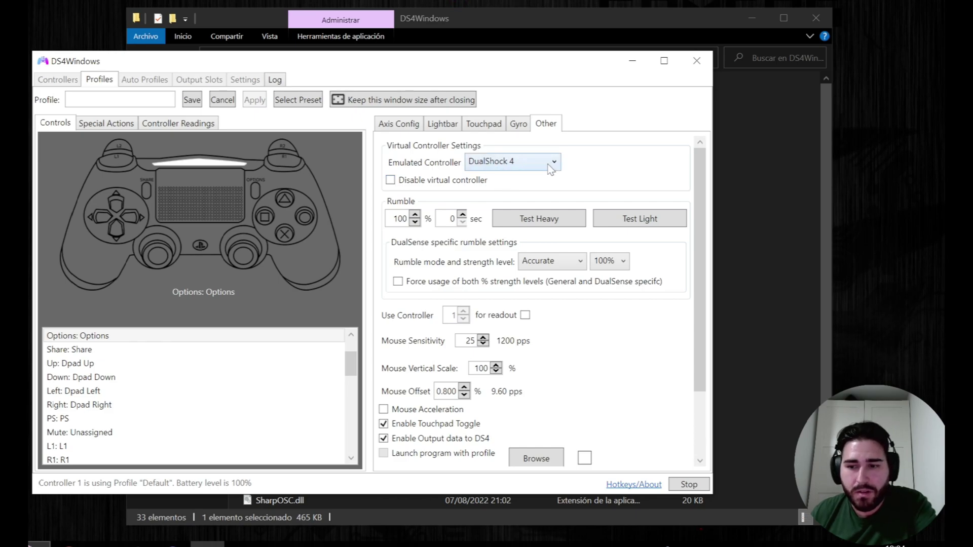
# Step: Name the new profile "controles ps4" and save it
pyautogui.click(134, 100)
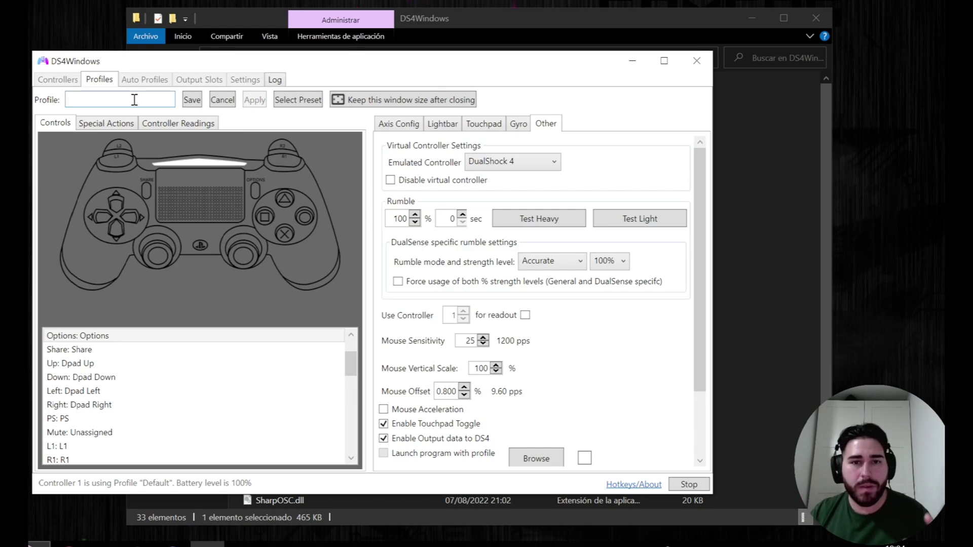
pyautogui.write('controller')
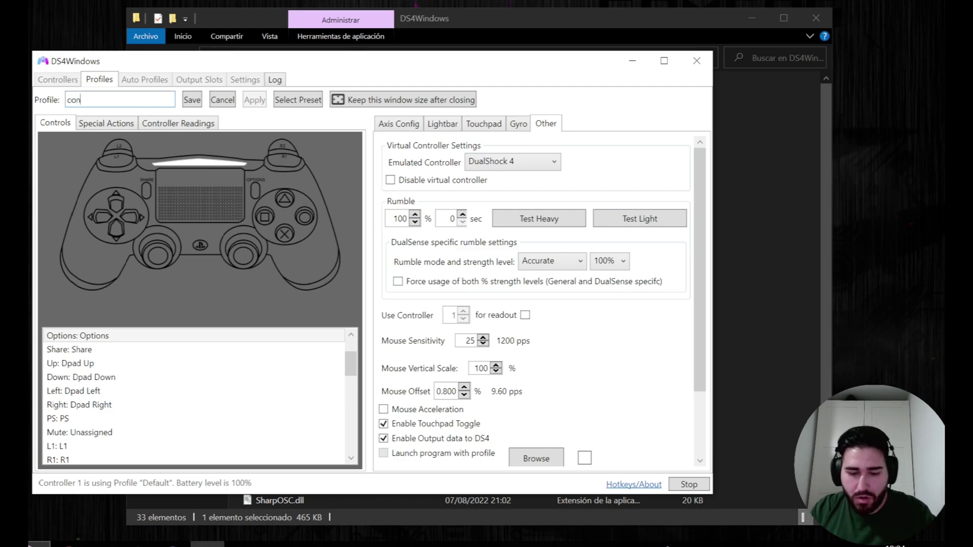
pyautogui.press('BackSpace')
pyautogui.press('BackSpace')
pyautogui.press('BackSpace')
pyautogui.write('es ps4')
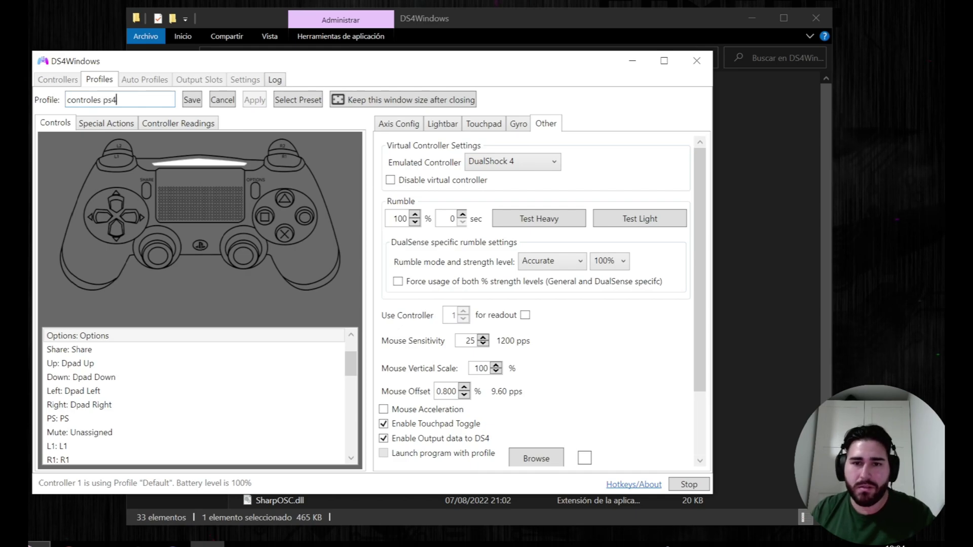
pyautogui.click(191, 101)
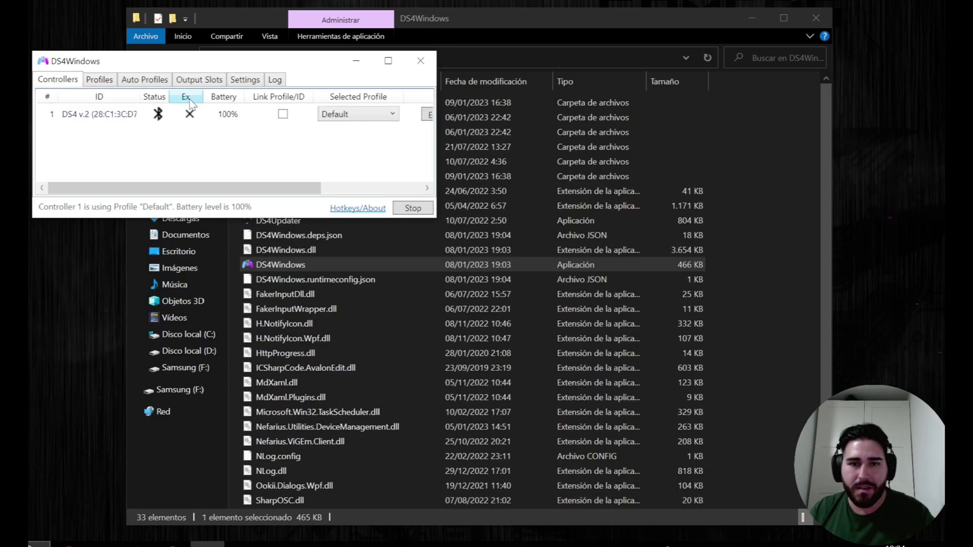
# Step: Assign the "controles ps4" profile to controller 1 and set its lightbar colour to green
pyautogui.click(348, 121)
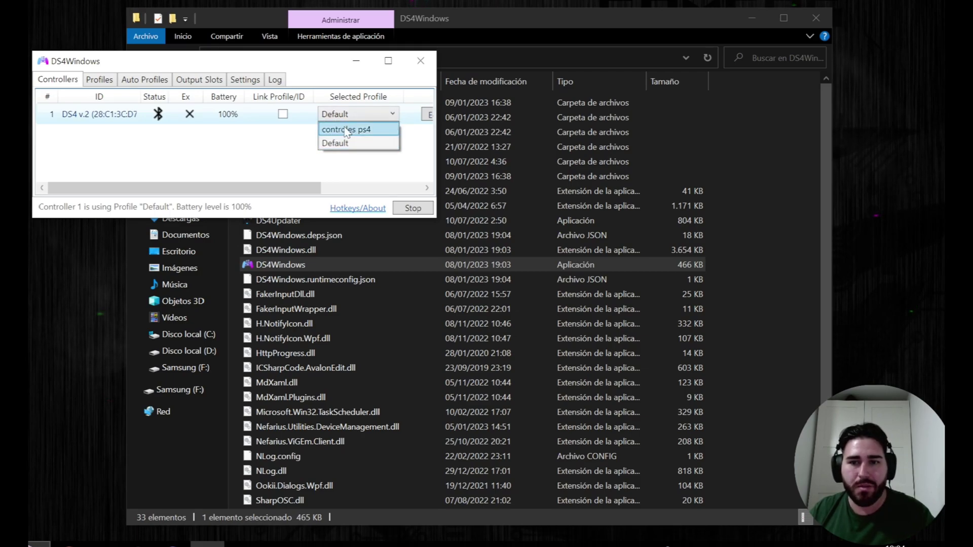
pyautogui.click(346, 131)
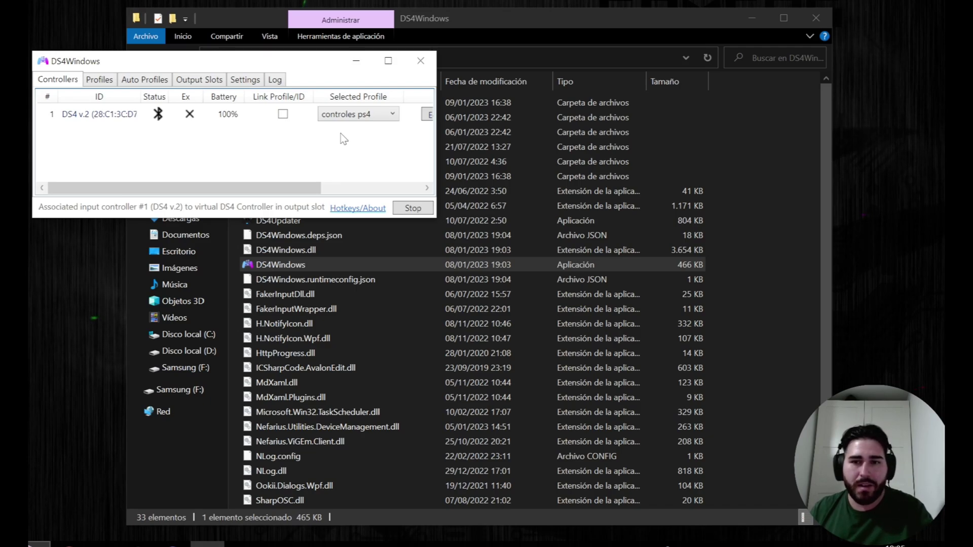
pyautogui.moveTo(317, 188); pyautogui.dragTo(421, 195)
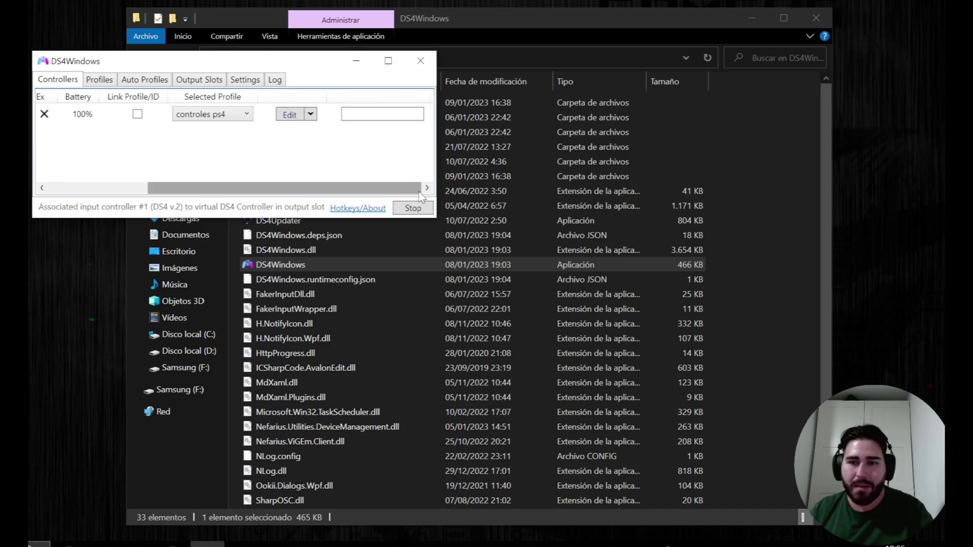
pyautogui.click(359, 116)
pyautogui.click(392, 141)
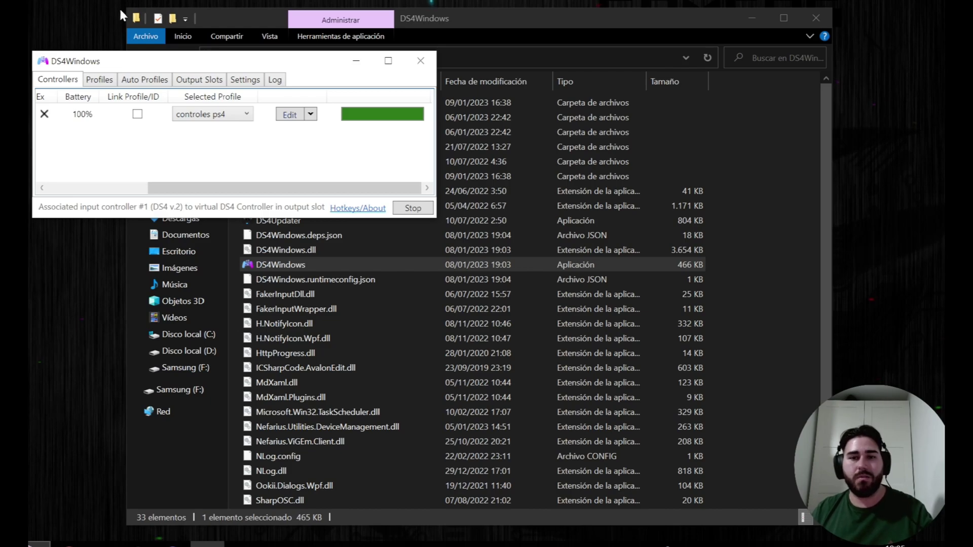
# Step: Switch controller 1's selected profile to Default
pyautogui.moveTo(242, 189); pyautogui.dragTo(142, 189)
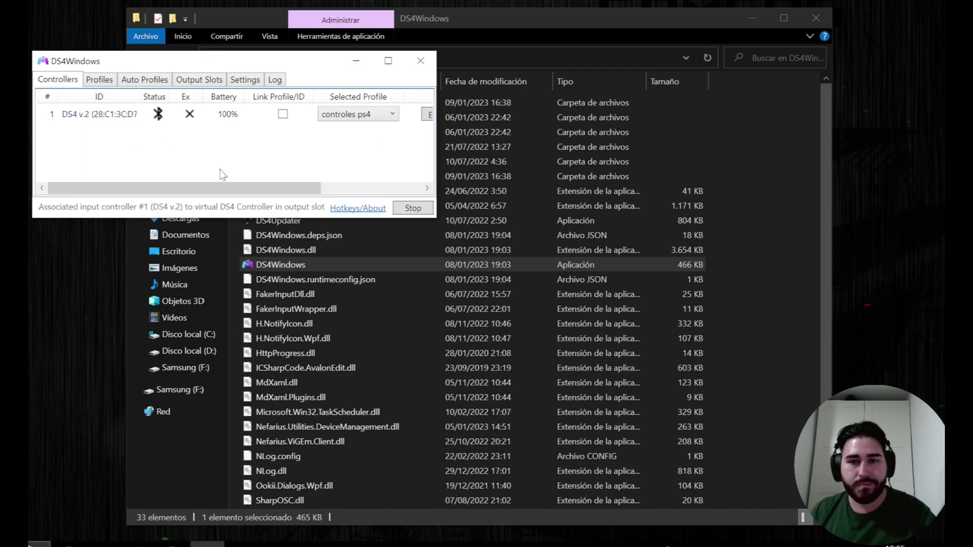
pyautogui.moveTo(218, 188); pyautogui.dragTo(306, 189)
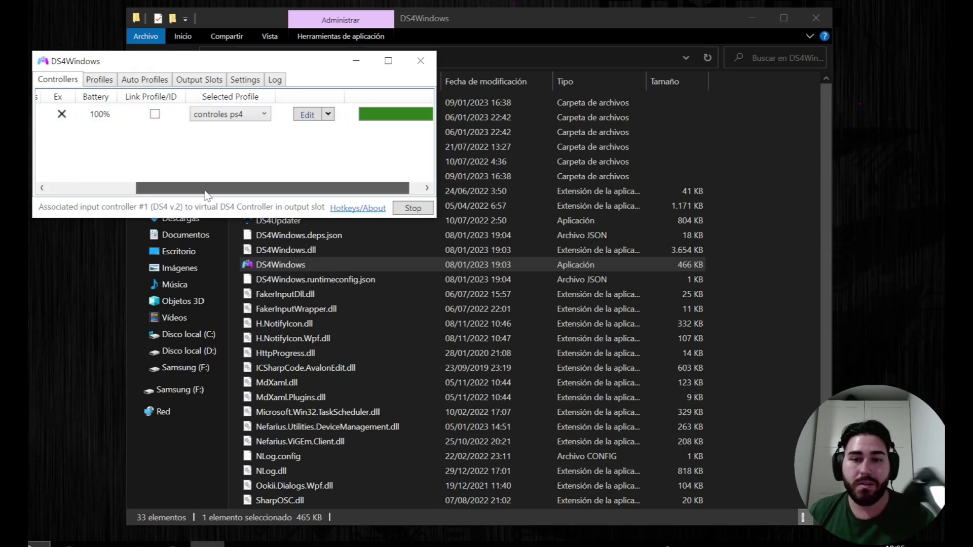
pyautogui.moveTo(213, 189); pyautogui.dragTo(125, 188)
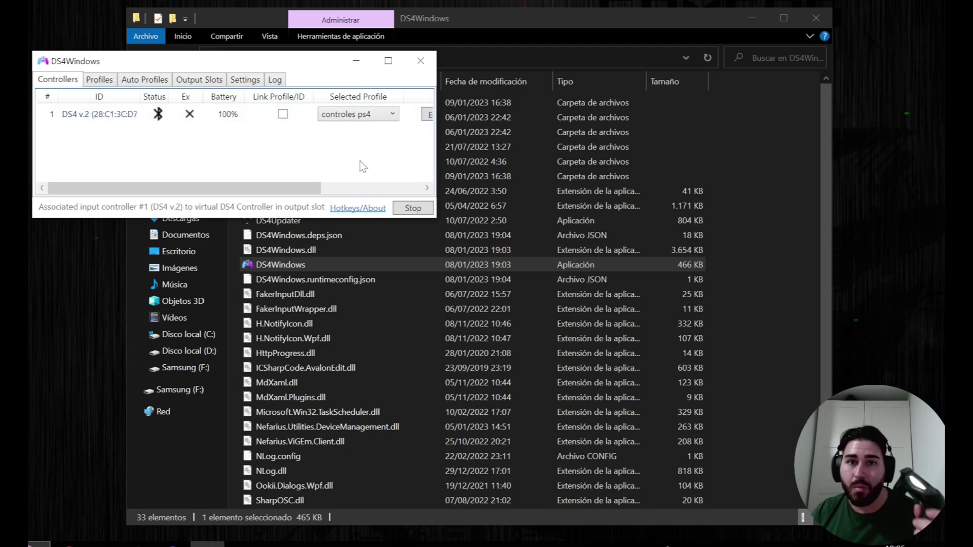
pyautogui.click(355, 114)
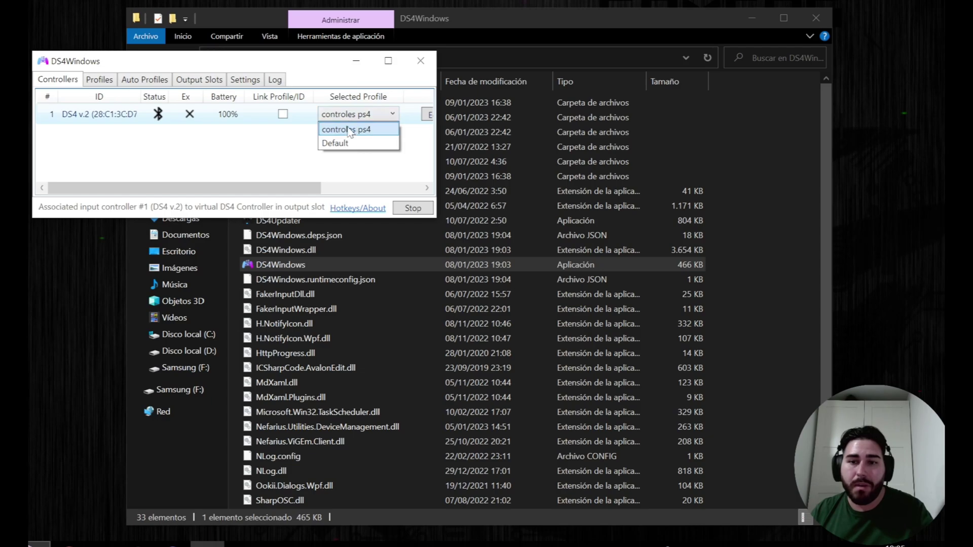
pyautogui.click(347, 143)
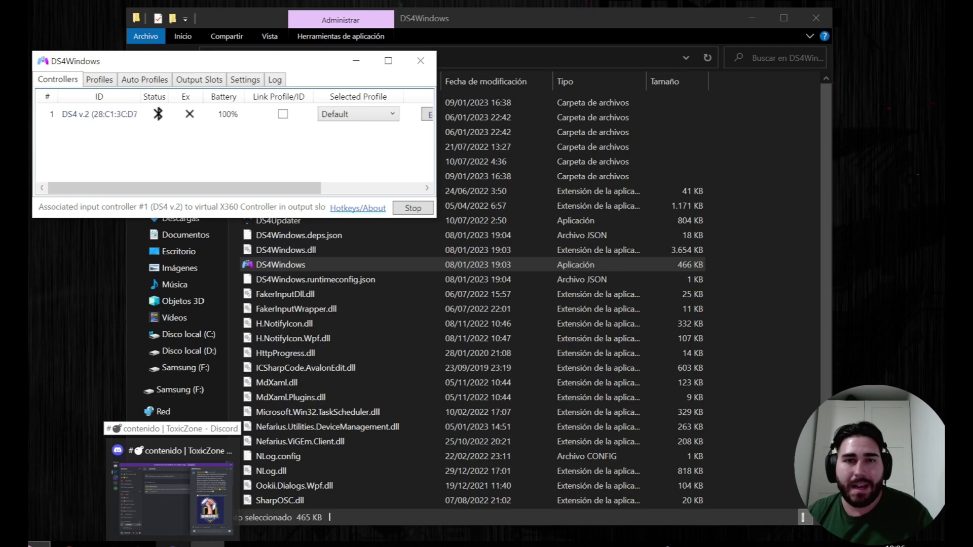
# Step: Switch to Discord to view the DS4 Windows post in the contenido channel
pyautogui.click(173, 544)
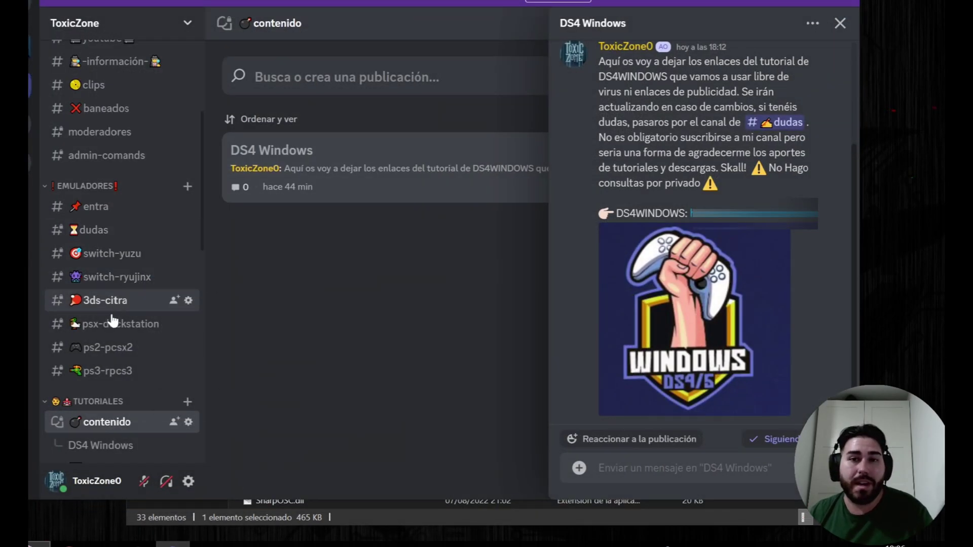